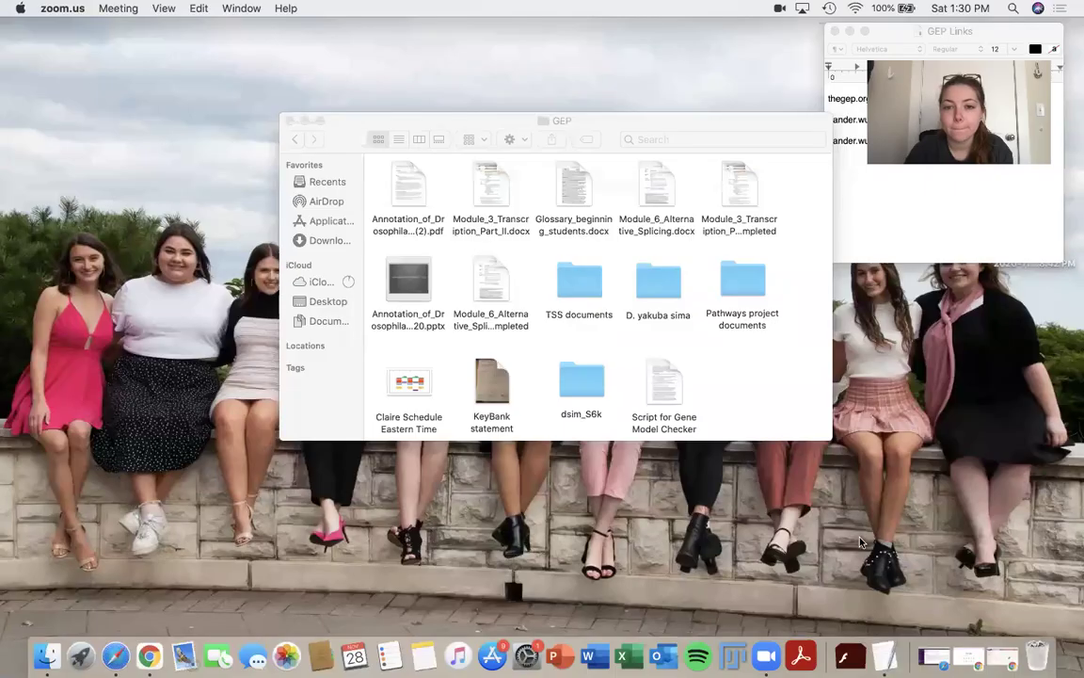
Step: Restore Chrome and load thegep.org in the omnibox
{"action": "left_click", "coordinate": [970, 659]}
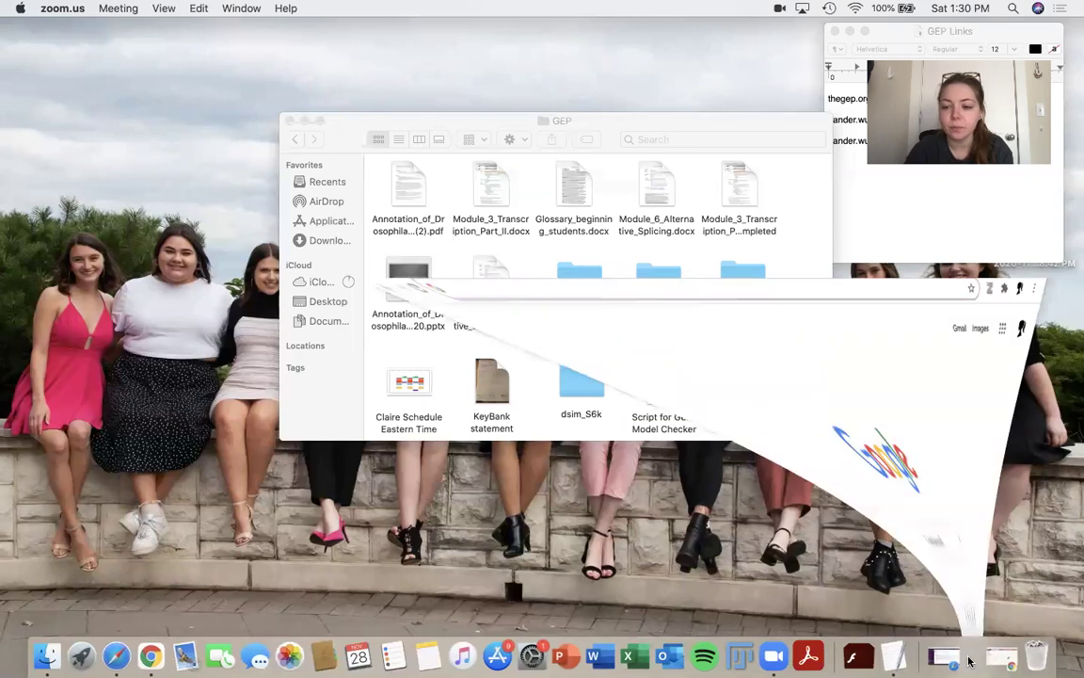
{"action": "left_click", "coordinate": [203, 65]}
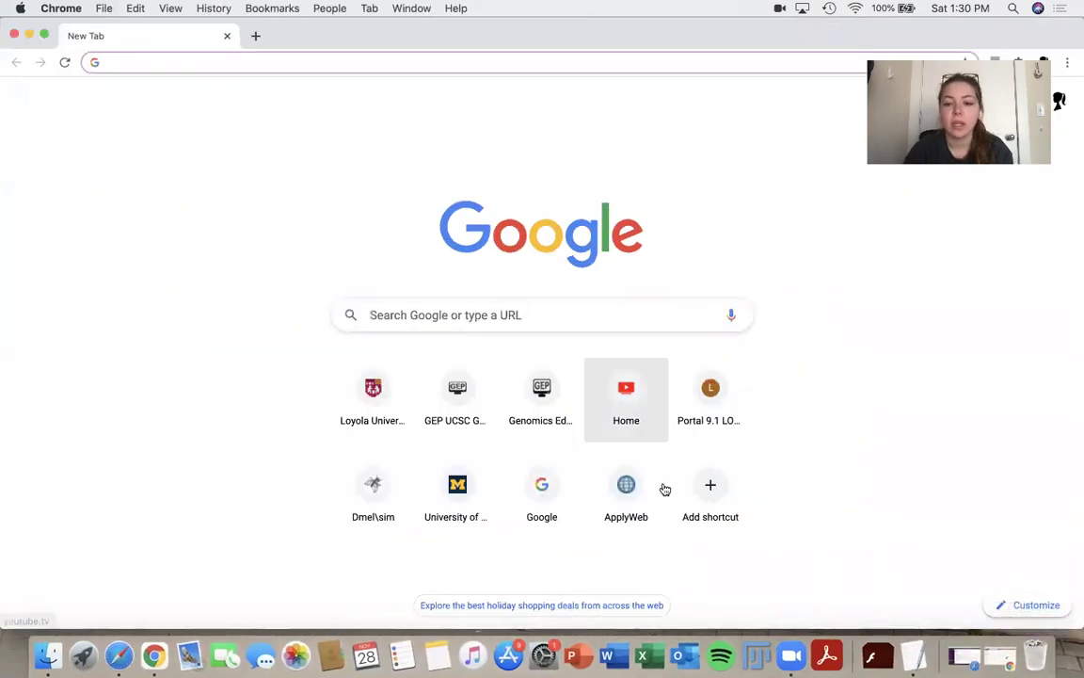
{"action": "left_click", "coordinate": [913, 659]}
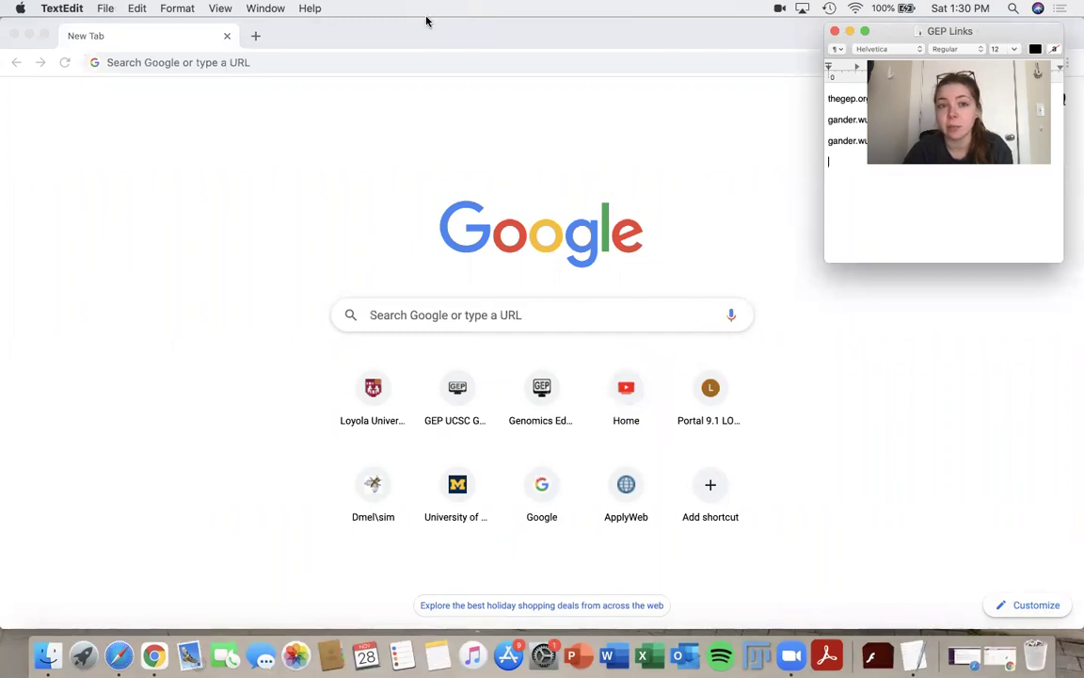
{"action": "left_click", "coordinate": [177, 63]}
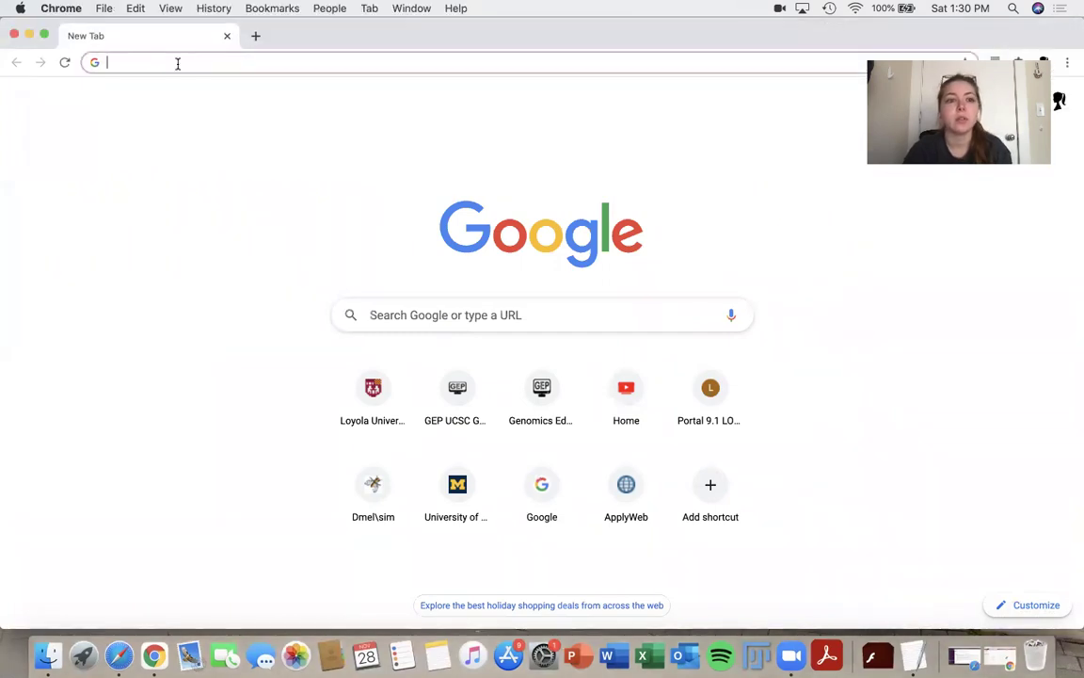
{"action": "type", "text": "thegep.org"}
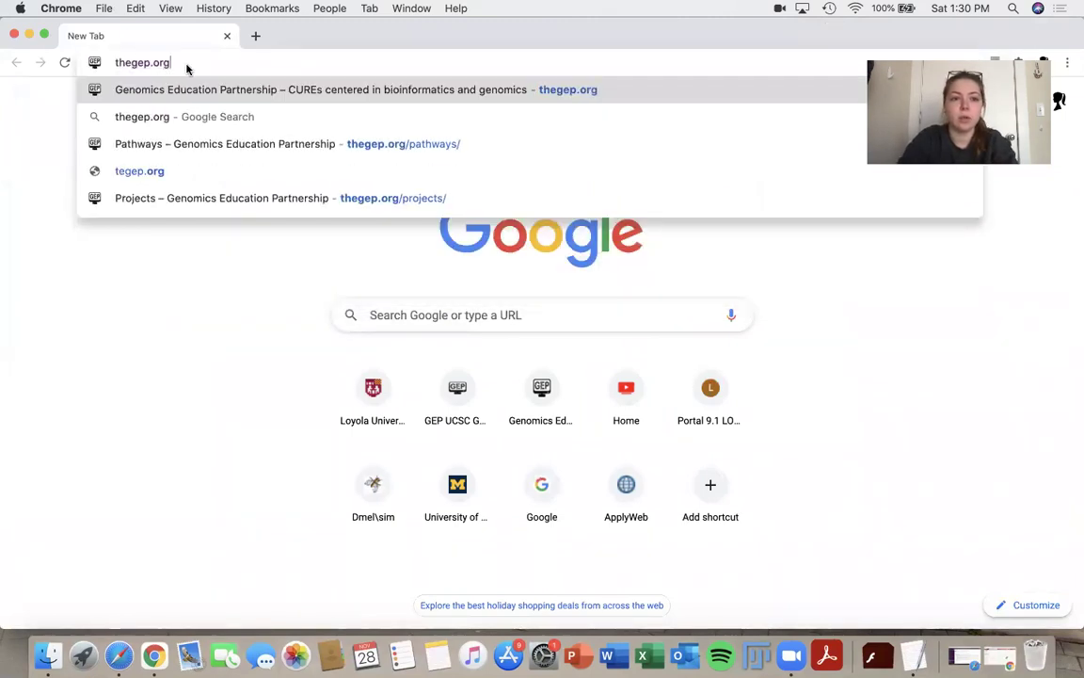
{"action": "key", "text": "Return"}
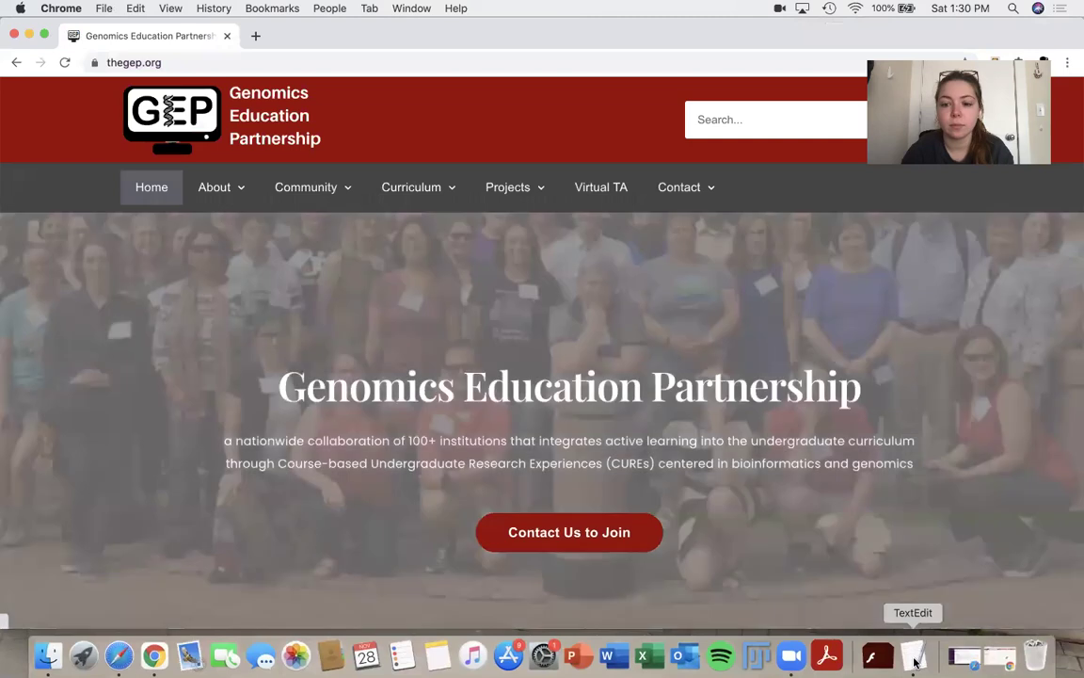
Step: Narrow Chrome, then shrink the GEP Links note and move it to sit beside the browser
{"action": "left_click", "coordinate": [913, 663]}
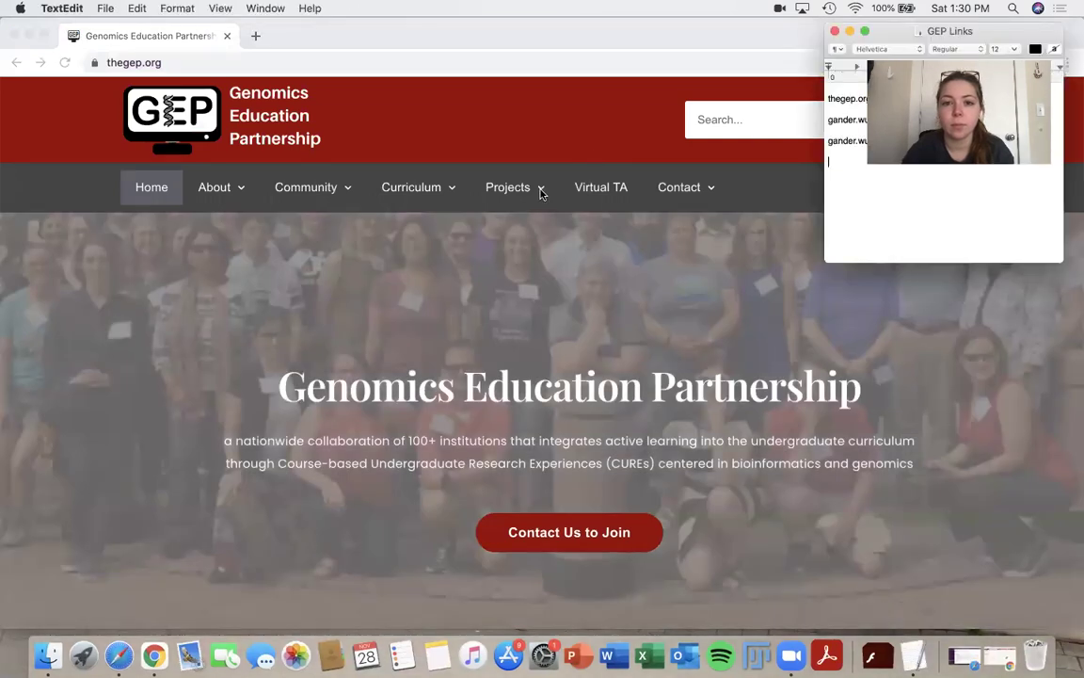
{"action": "left_click", "coordinate": [928, 443]}
{"action": "left_click_drag", "start_coordinate": [1076, 622], "coordinate": [860, 622]}
{"action": "left_click", "coordinate": [988, 251]}
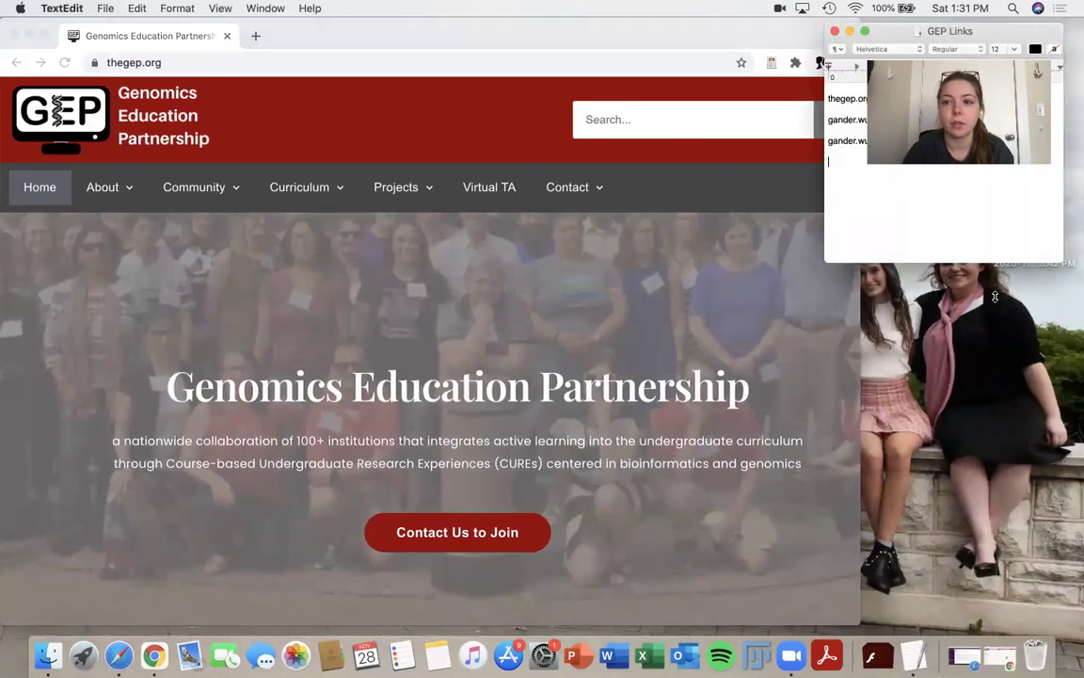
{"action": "left_click_drag", "start_coordinate": [899, 25], "coordinate": [929, 55]}
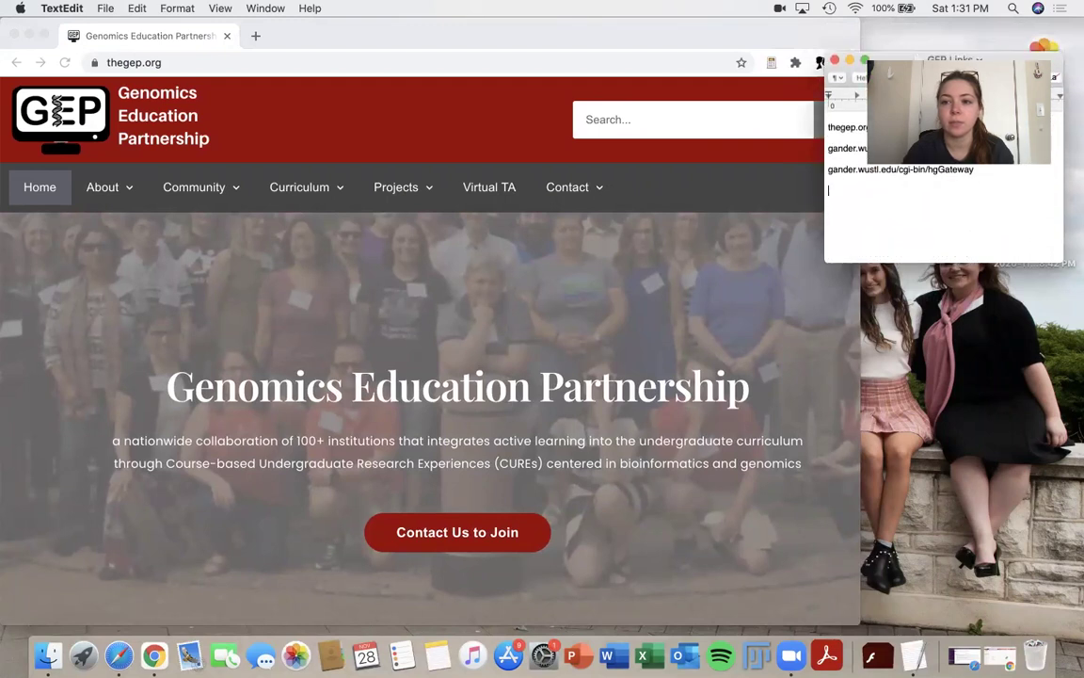
{"action": "left_click_drag", "start_coordinate": [832, 67], "coordinate": [875, 67]}
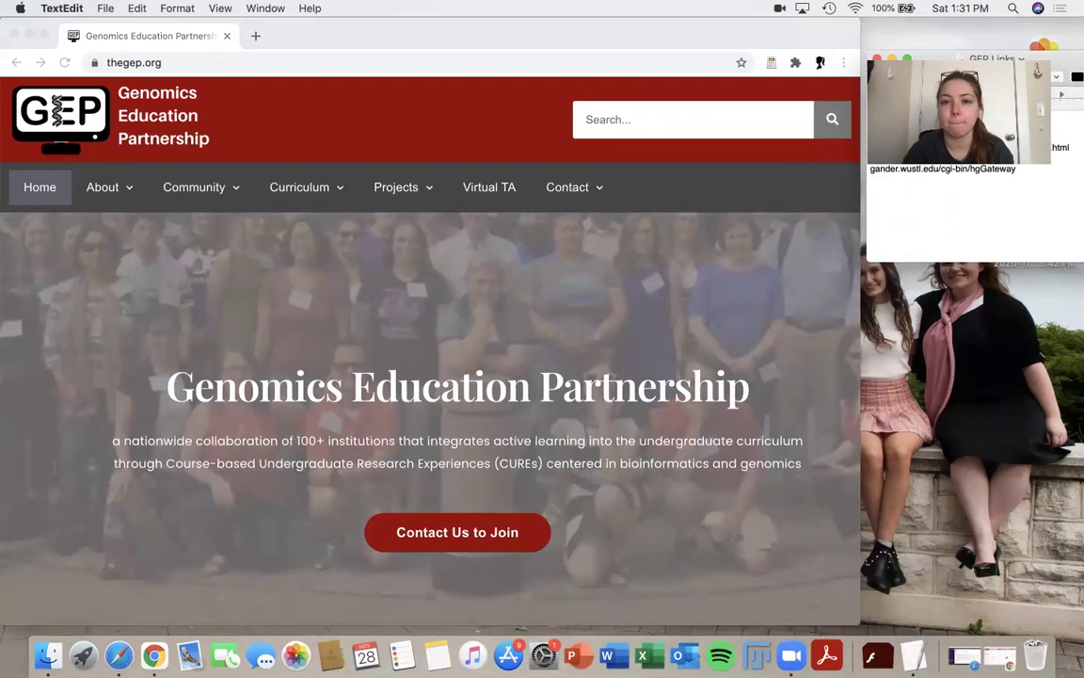
Step: From Projects > Pathways, open Gene Model Checker in a new tab, then the GEP UCSC Genome Browser Gateway
{"action": "left_click", "coordinate": [425, 189]}
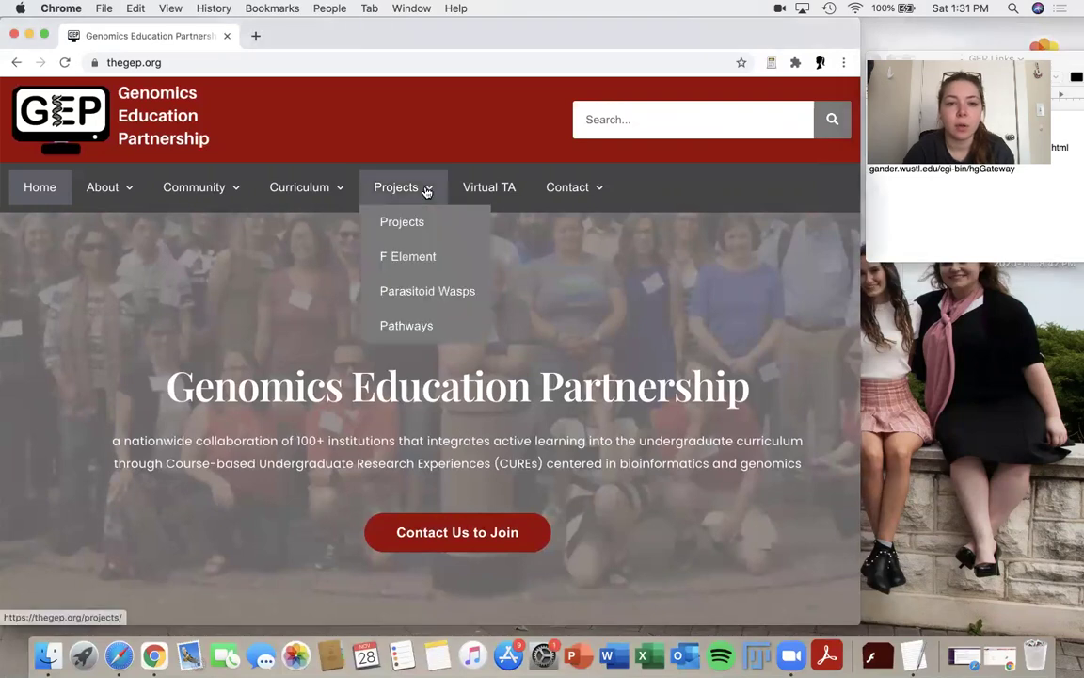
{"action": "left_click", "coordinate": [405, 326]}
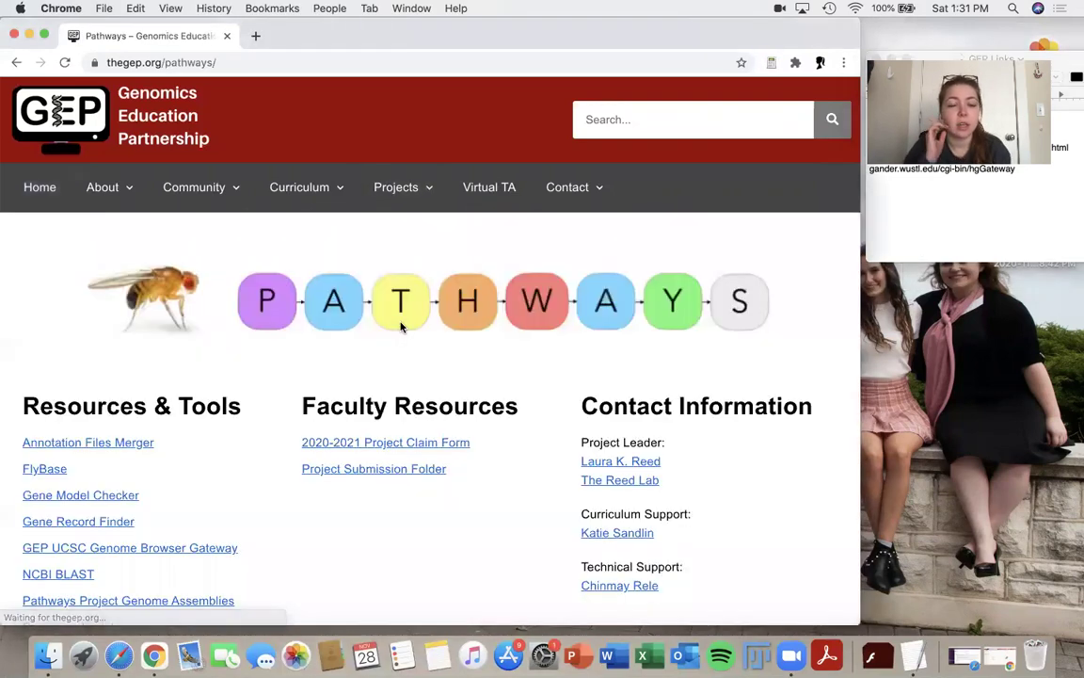
{"action": "scroll", "coordinate": [266, 331], "scroll_direction": "down", "scroll_amount": 2}
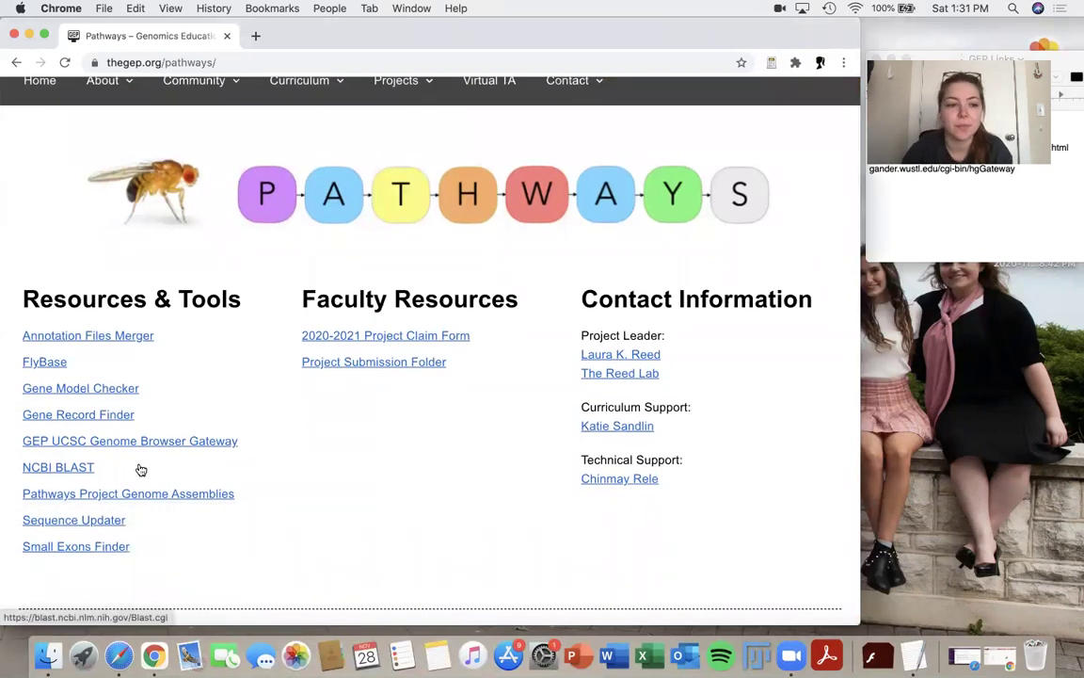
{"action": "left_click", "coordinate": [117, 395]}
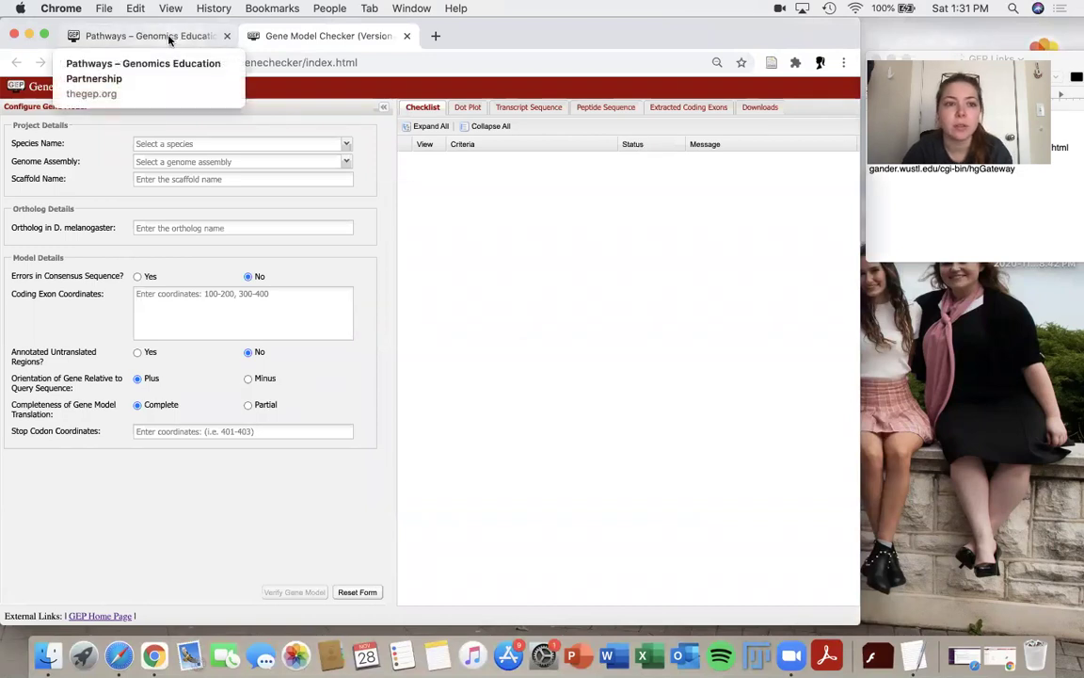
{"action": "left_click", "coordinate": [170, 40]}
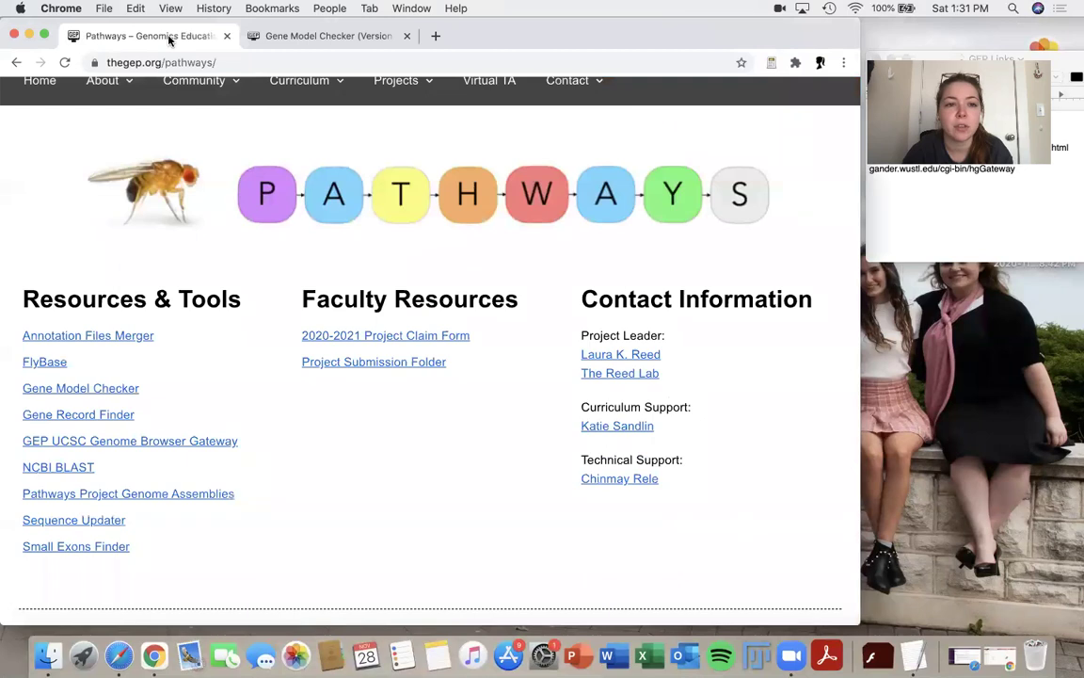
{"action": "left_click", "coordinate": [111, 445]}
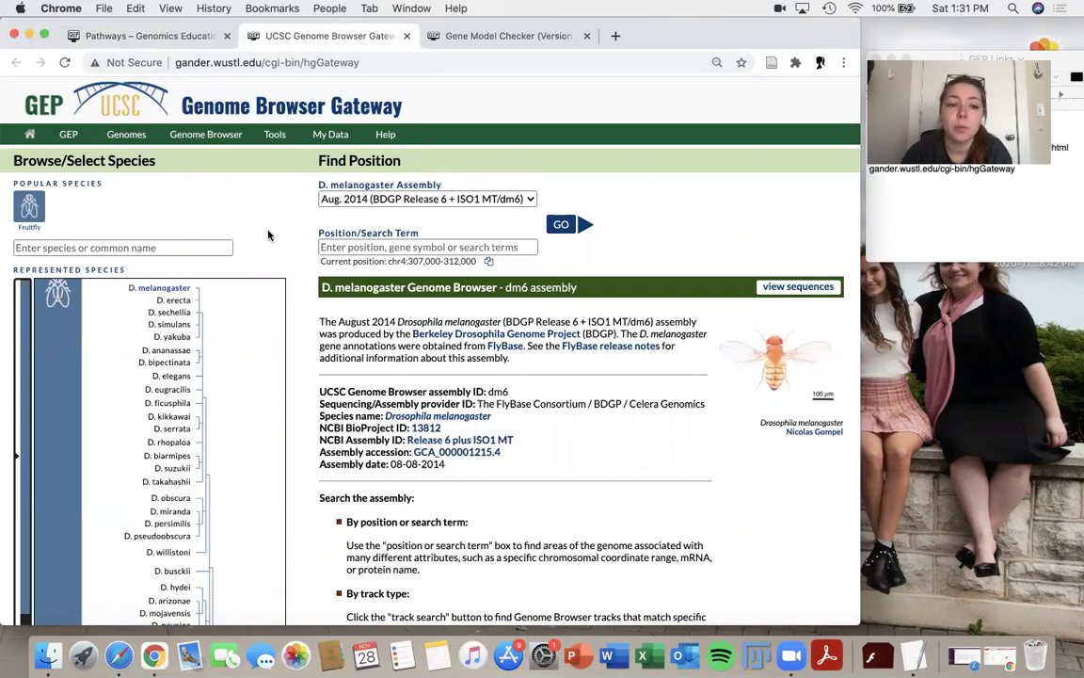
Step: Pick D. pseudoobscura with the Apr. 2013 DpseGB3 assembly and search for Rheb
{"action": "scroll", "coordinate": [267, 235], "scroll_direction": "down", "scroll_amount": 3}
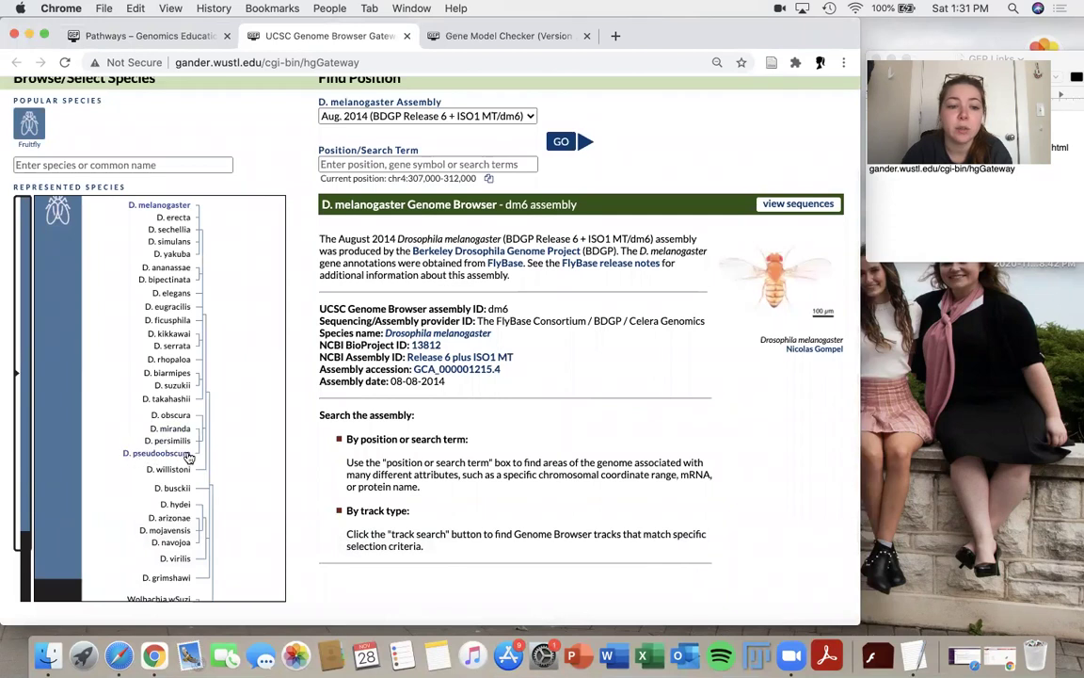
{"action": "left_click", "coordinate": [155, 452]}
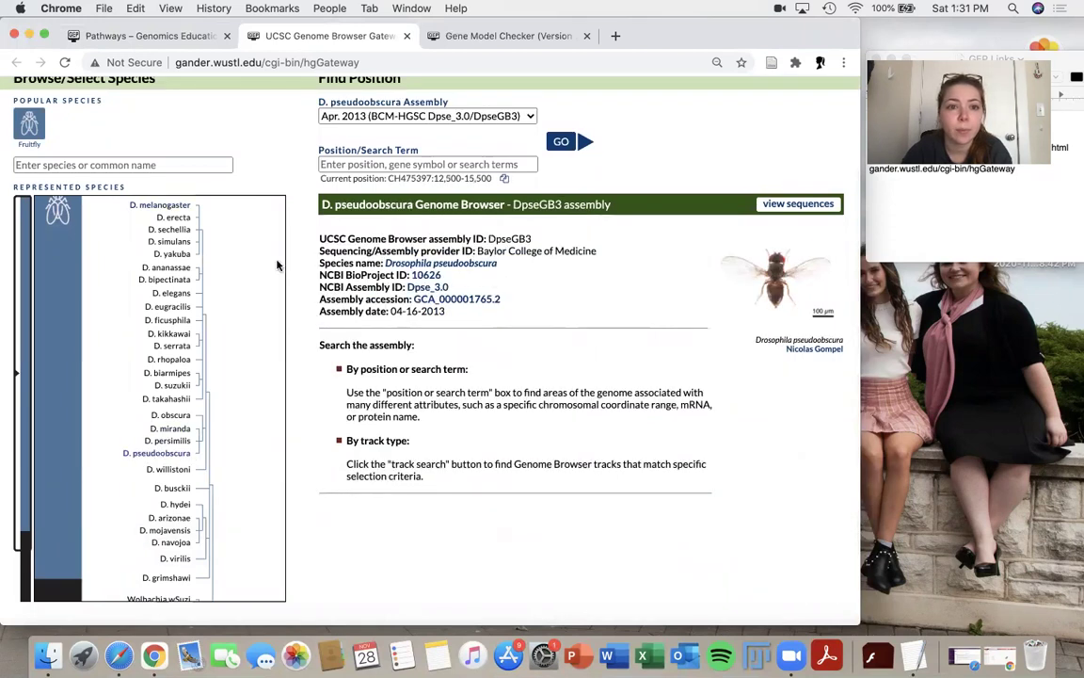
{"action": "scroll", "coordinate": [276, 265], "scroll_direction": "up", "scroll_amount": 3}
{"action": "scroll", "coordinate": [195, 375], "scroll_direction": "down", "scroll_amount": 2}
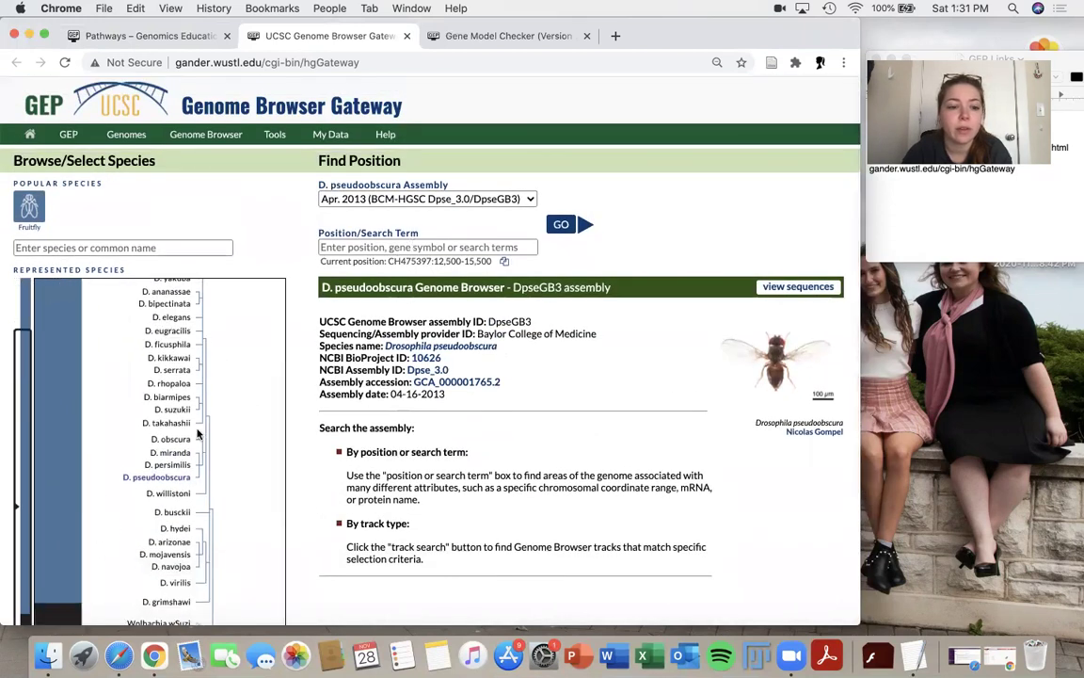
{"action": "scroll", "coordinate": [207, 452], "scroll_direction": "up", "scroll_amount": 3}
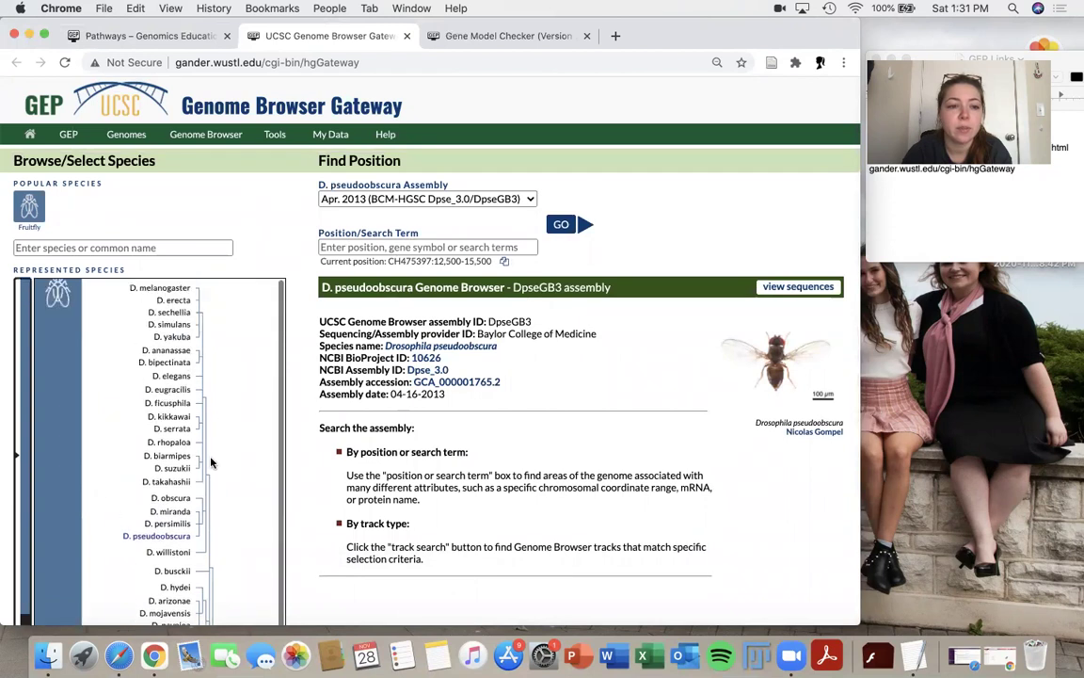
{"action": "left_click", "coordinate": [531, 201]}
{"action": "left_click", "coordinate": [470, 199]}
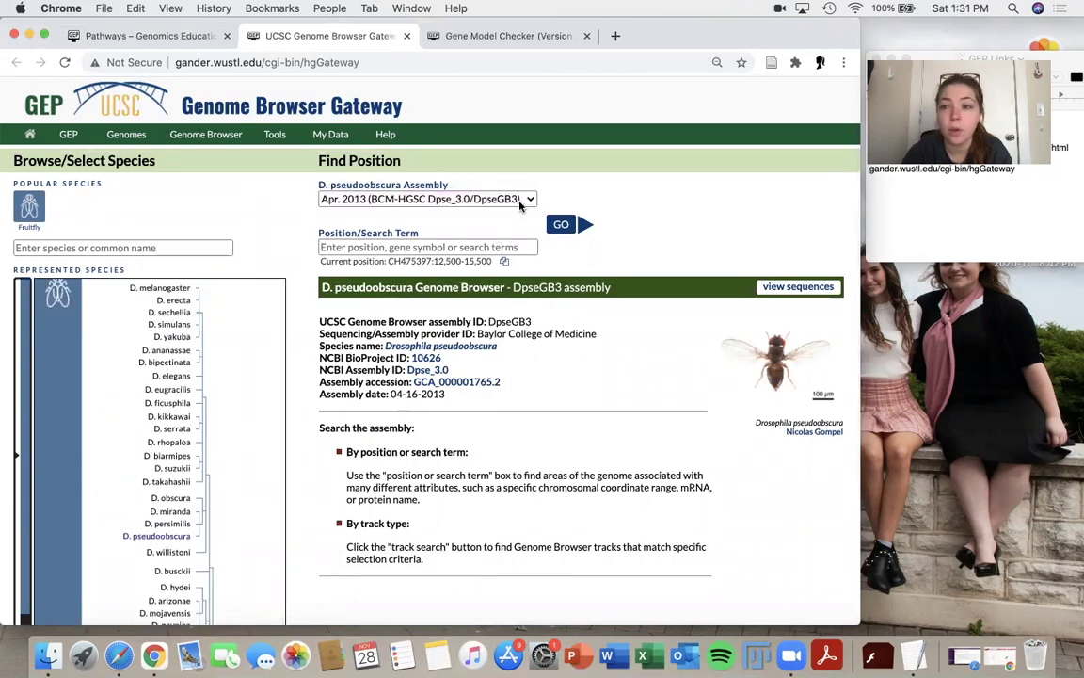
{"action": "left_click", "coordinate": [446, 248]}
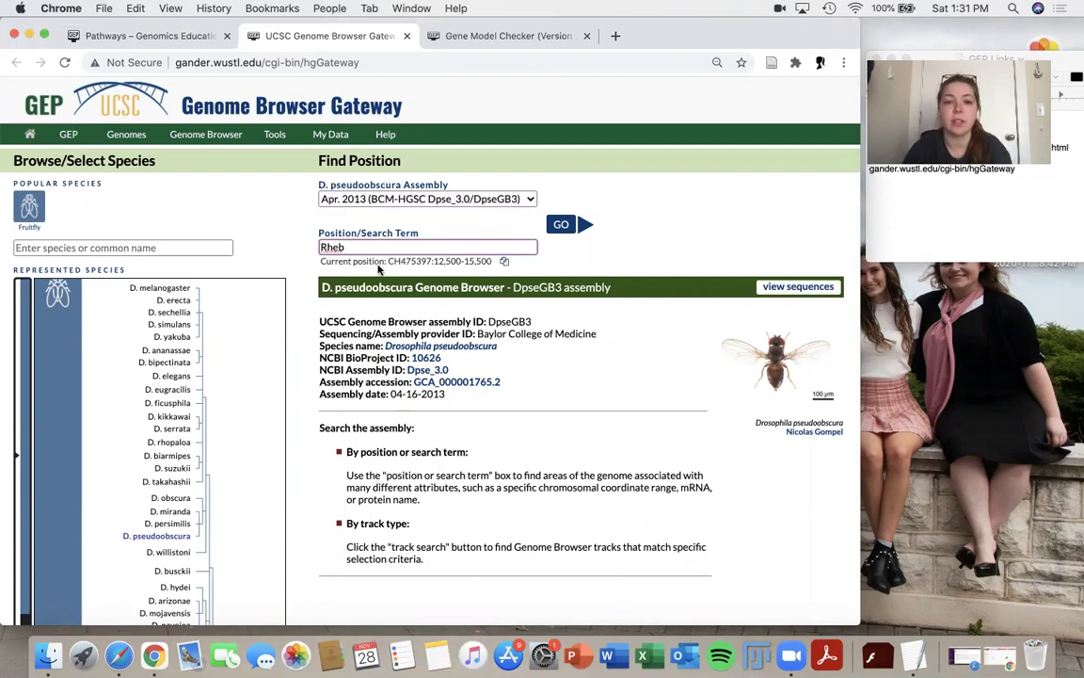
{"action": "left_click", "coordinate": [561, 227]}
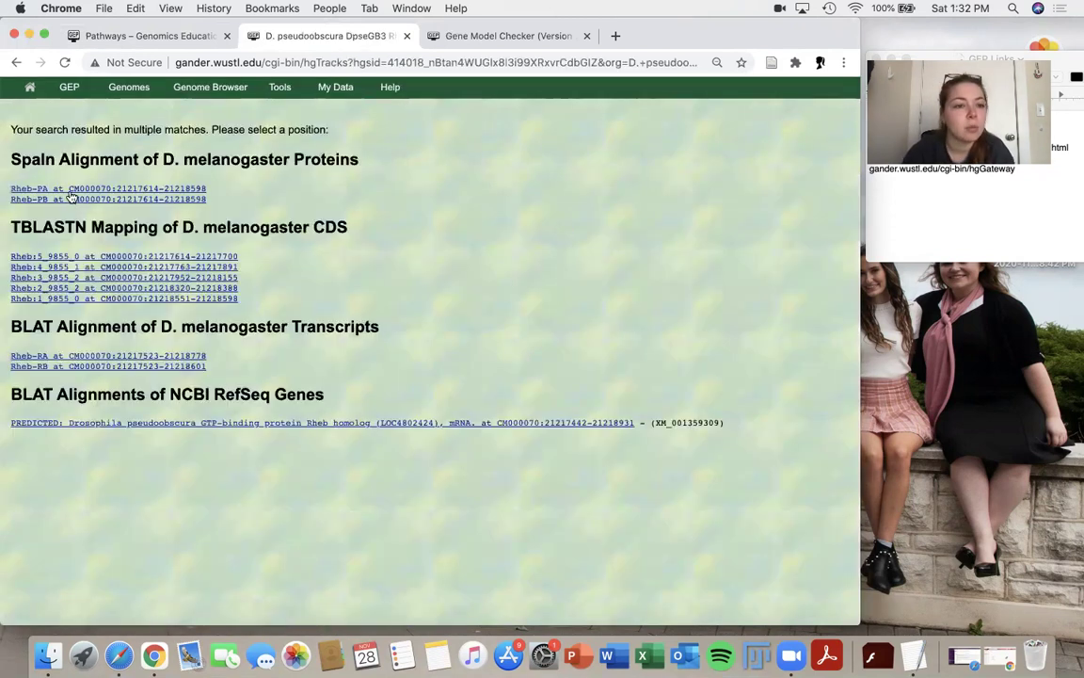
Step: Open the Rheb-PA result region and set the track text size to 14
{"action": "left_click", "coordinate": [73, 189]}
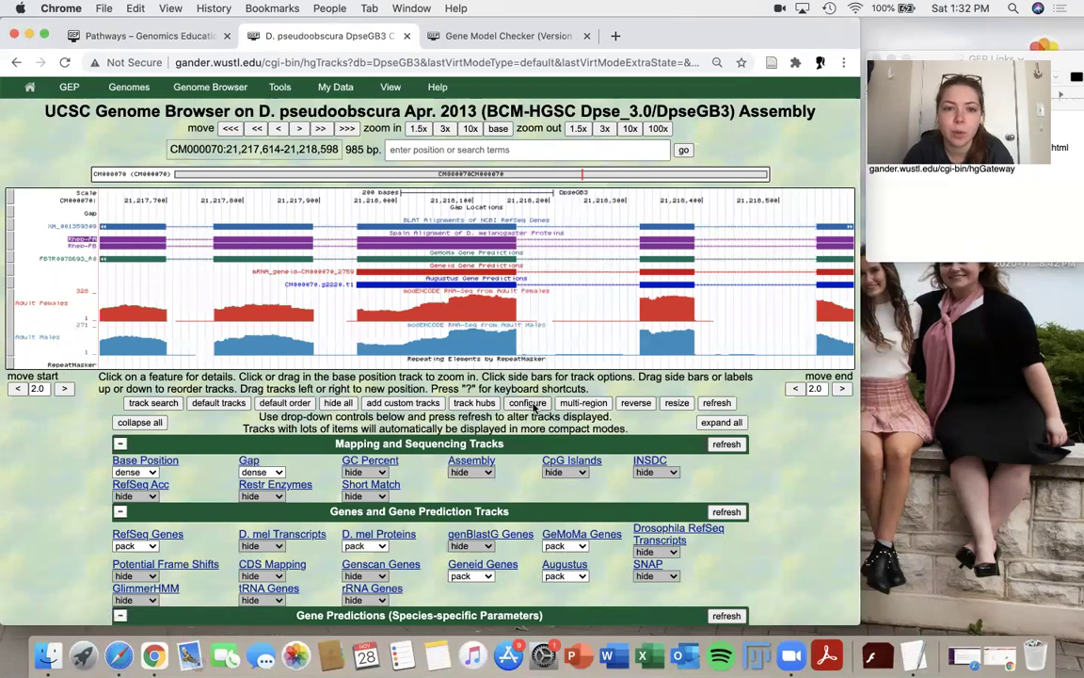
{"action": "left_click", "coordinate": [531, 404]}
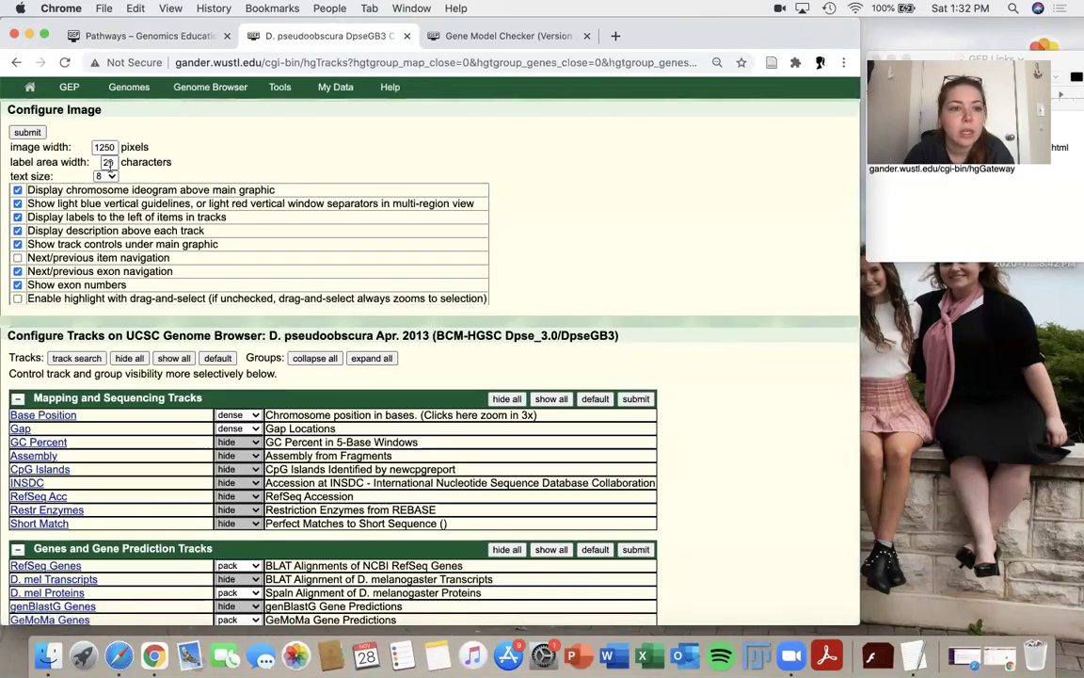
{"action": "left_click", "coordinate": [112, 177]}
{"action": "left_click", "coordinate": [106, 212]}
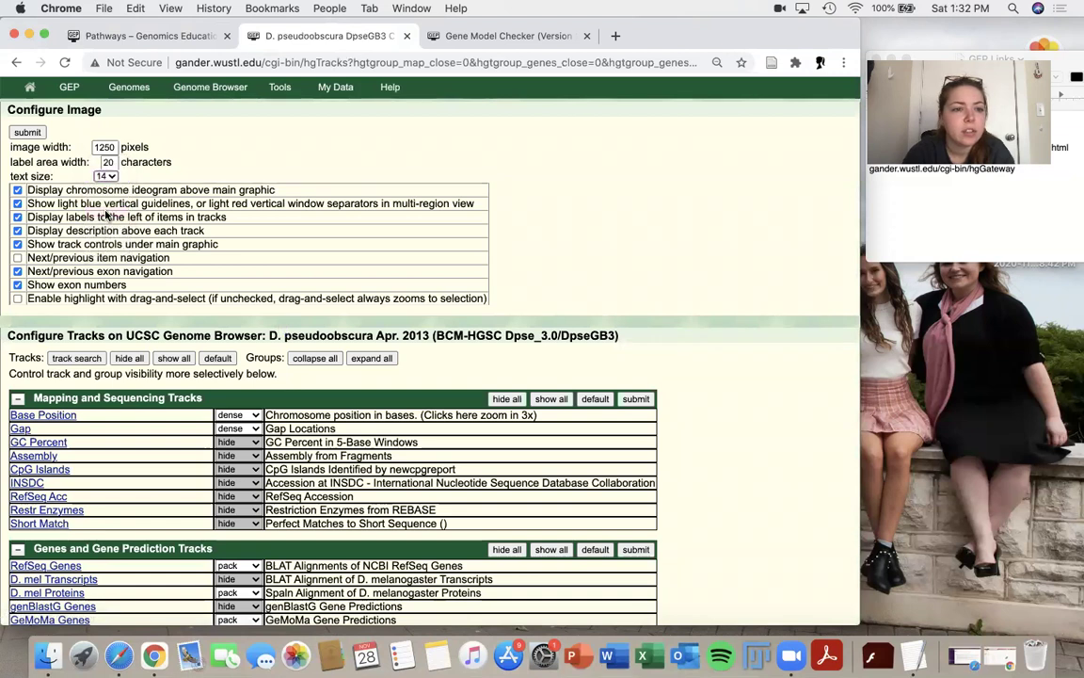
{"action": "left_click", "coordinate": [27, 133]}
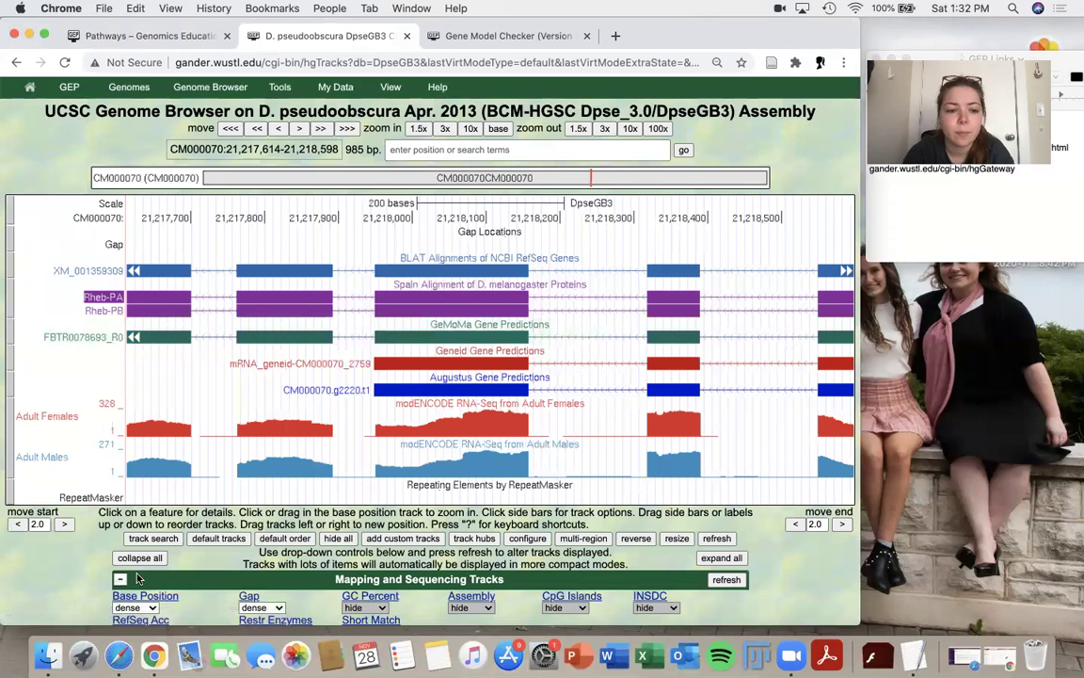
Step: Set the Base Position track display mode to full
{"action": "scroll", "coordinate": [141, 517], "scroll_direction": "down", "scroll_amount": 2}
{"action": "left_click", "coordinate": [141, 514]}
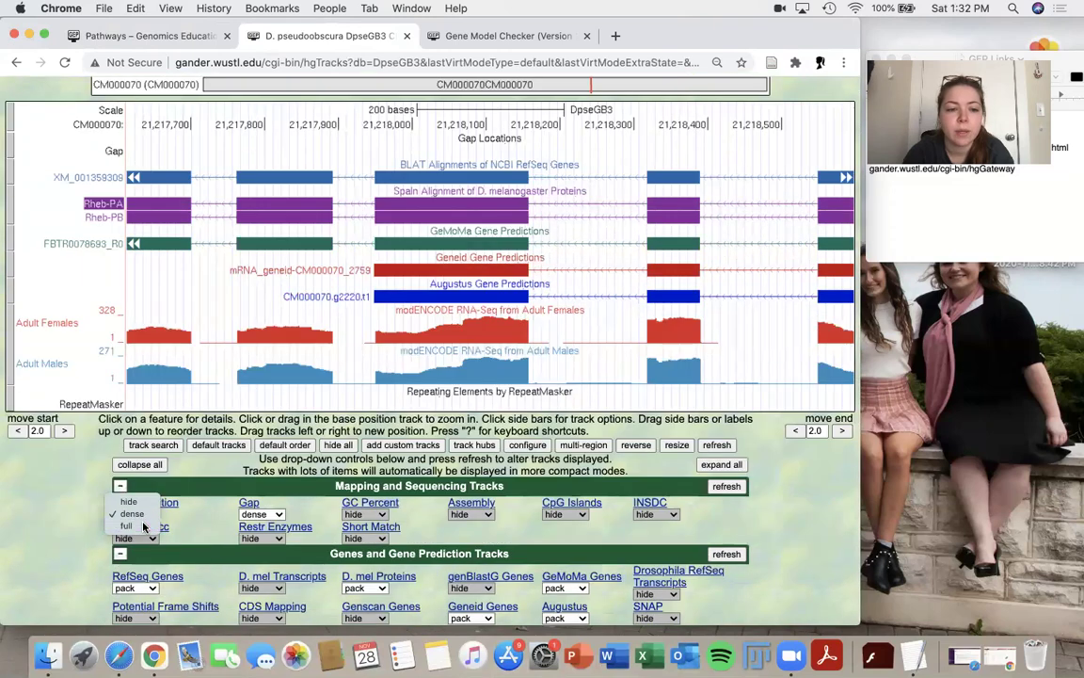
{"action": "left_click", "coordinate": [132, 525]}
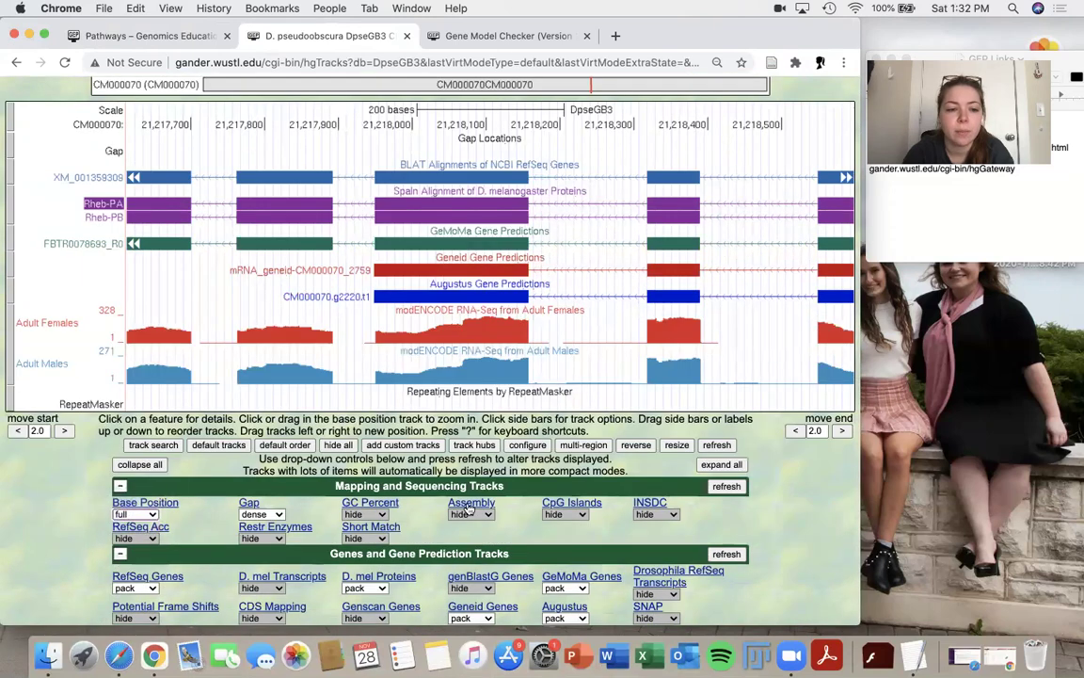
Step: Refresh, show the opposite strand, zoom out 1.5x and drag-zoom to CM000070:21,217,583-21,218,606
{"action": "left_click", "coordinate": [727, 487]}
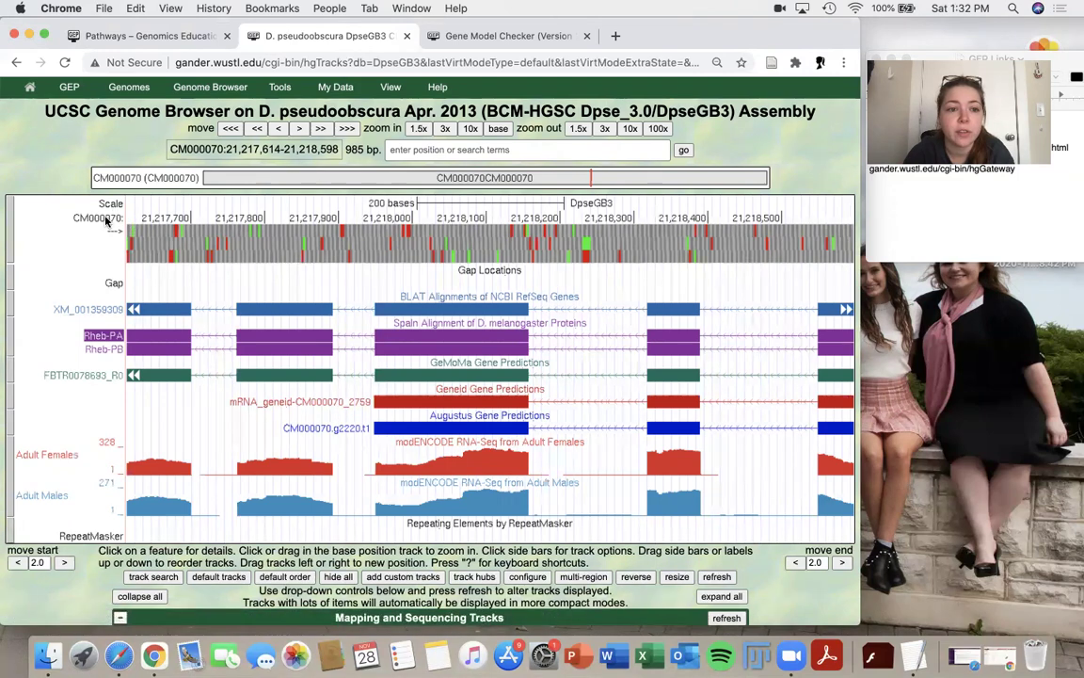
{"action": "left_click", "coordinate": [115, 234]}
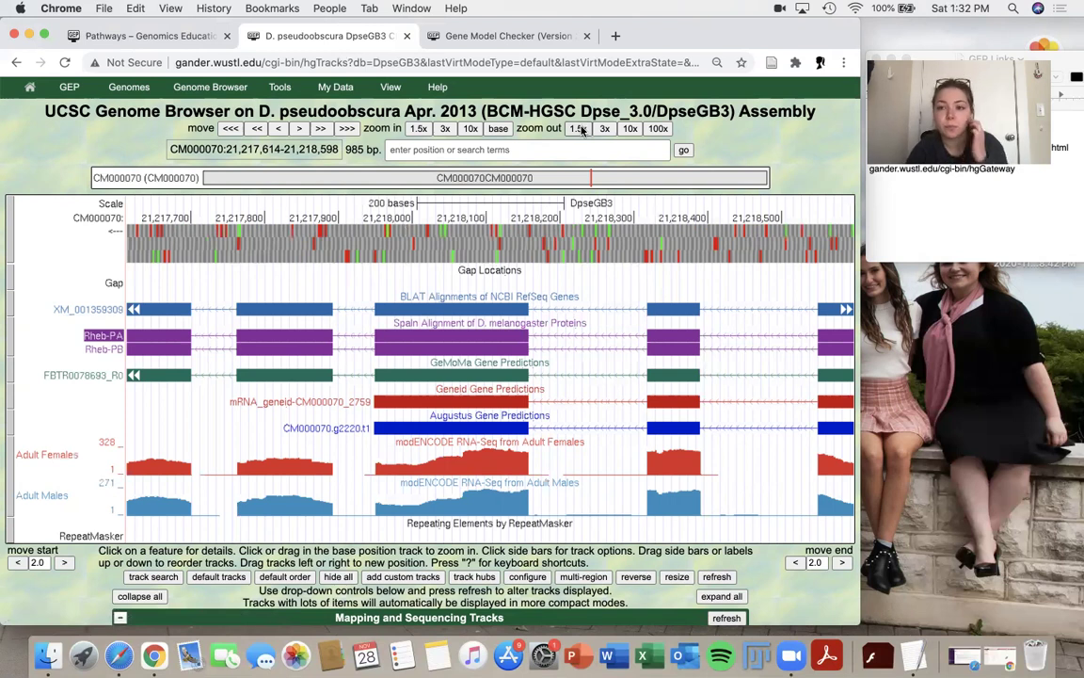
{"action": "left_click", "coordinate": [578, 129]}
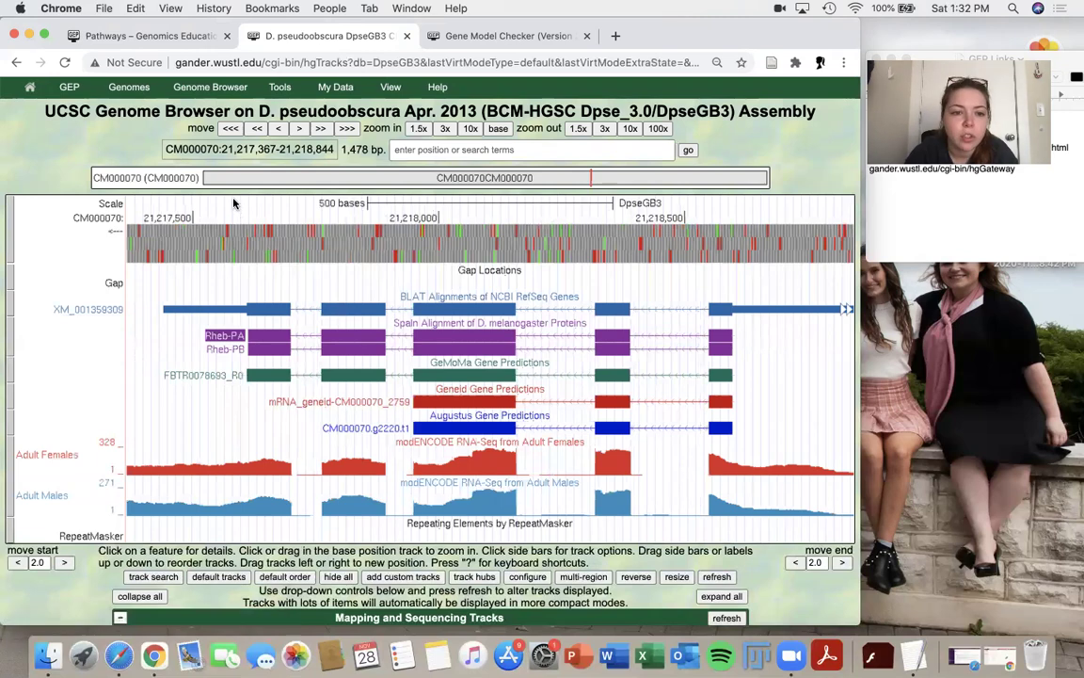
{"action": "left_click_drag", "start_coordinate": [235, 203], "coordinate": [739, 431]}
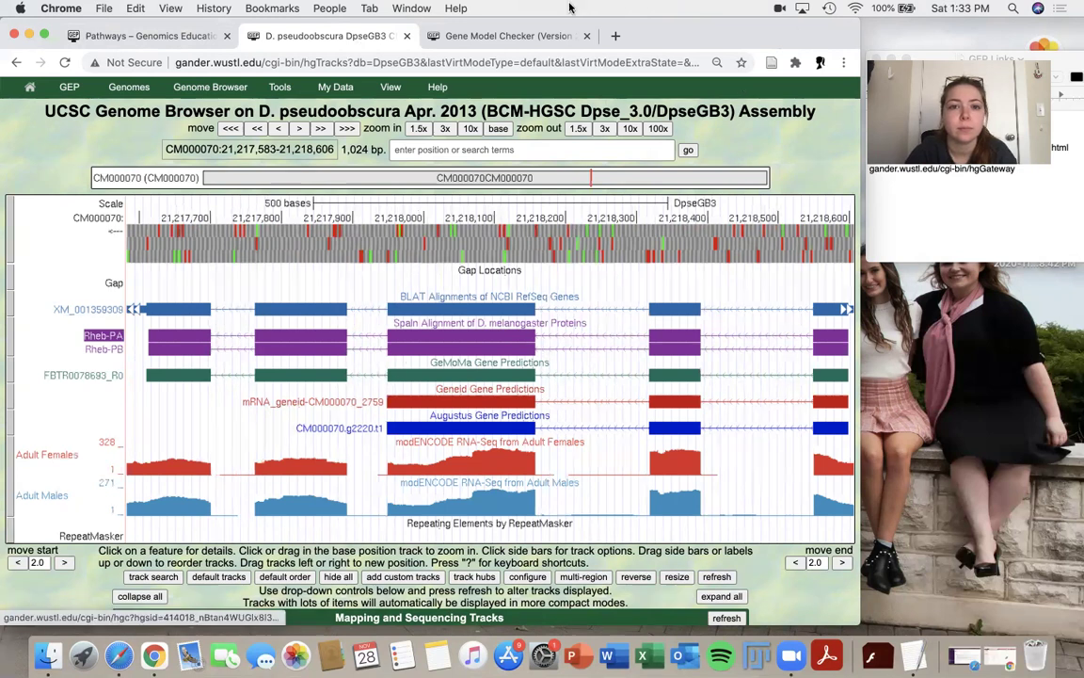
Step: Switch to the Gene Model Checker tab and set the page zoom to 110%
{"action": "left_click", "coordinate": [522, 36]}
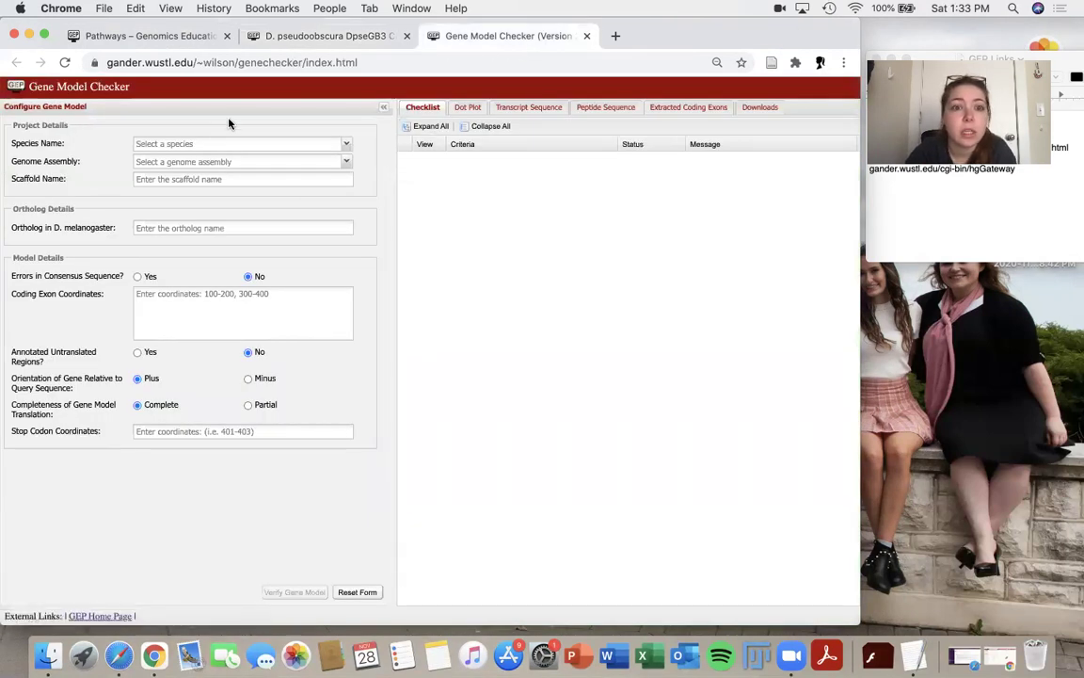
{"action": "left_click", "coordinate": [717, 62]}
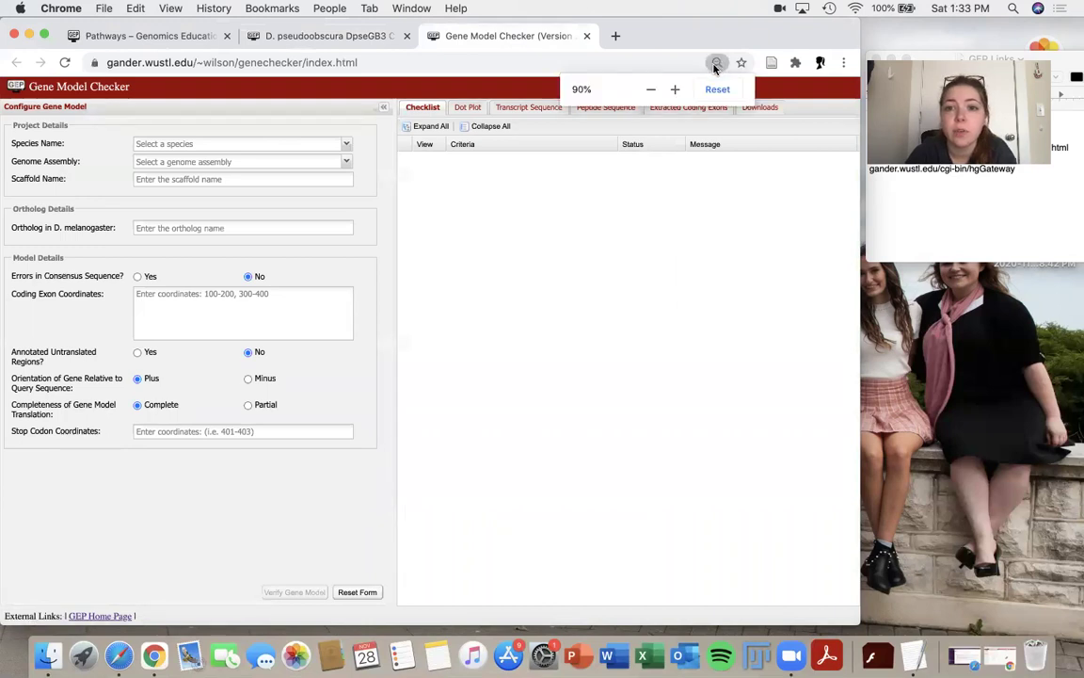
{"action": "left_click", "coordinate": [674, 89]}
{"action": "left_click", "coordinate": [674, 90]}
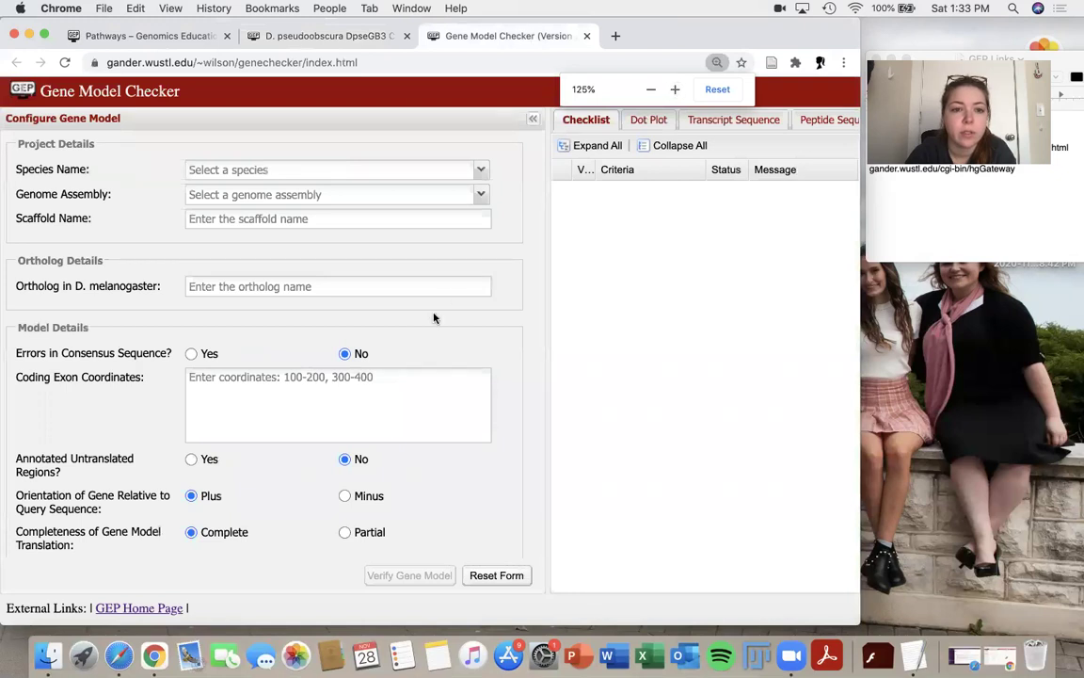
{"action": "scroll", "coordinate": [435, 315], "scroll_direction": "down", "scroll_amount": 2}
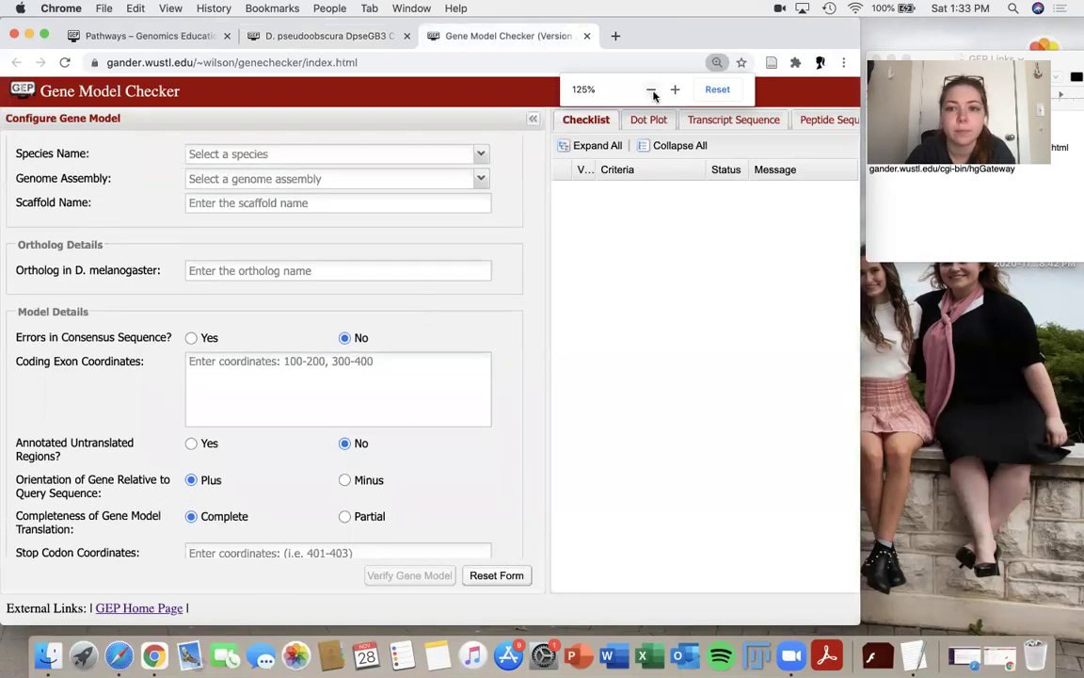
{"action": "left_click", "coordinate": [651, 91]}
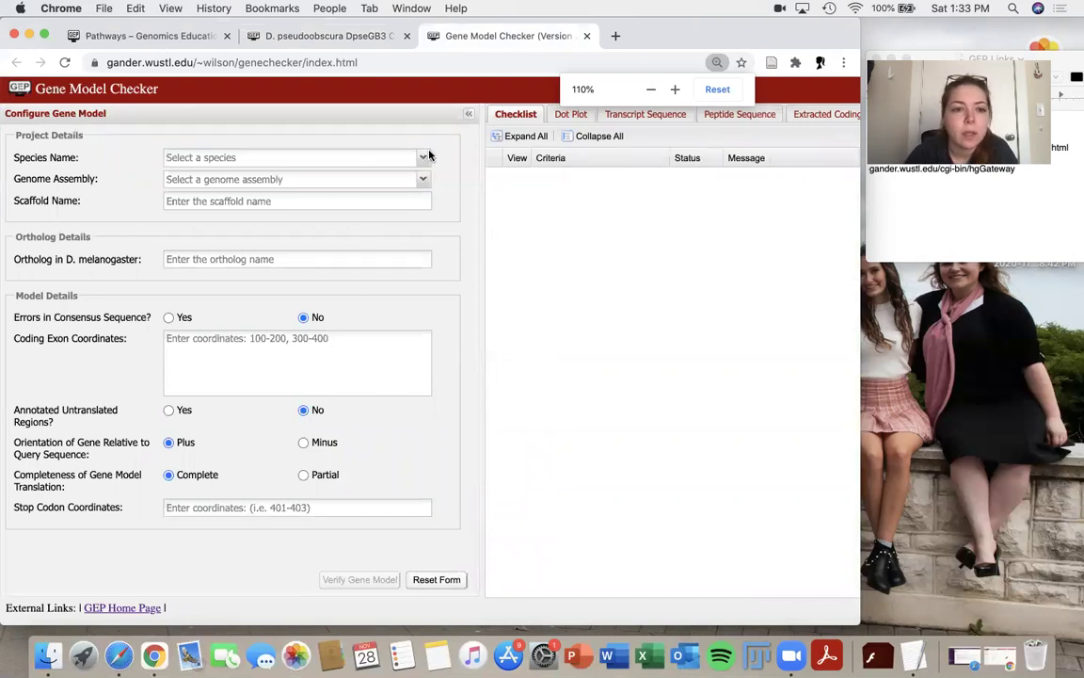
Step: Choose species D. pseudoobscura and the Apr. 2013 DpseGB3 genome assembly
{"action": "left_click", "coordinate": [343, 157]}
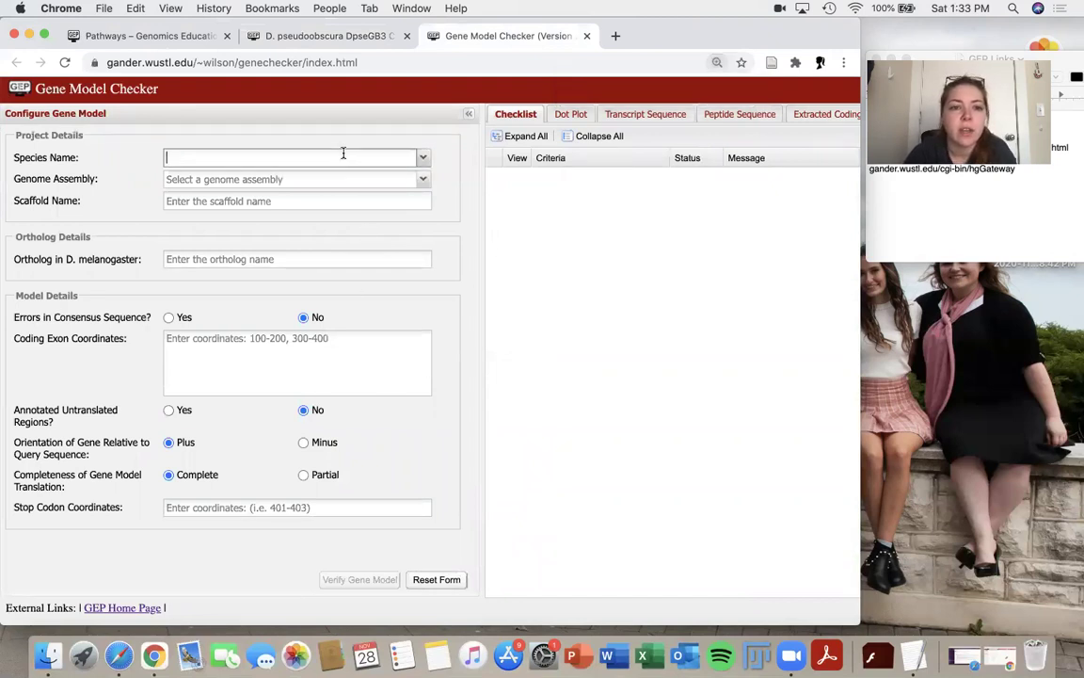
{"action": "type", "text": "D. ps"}
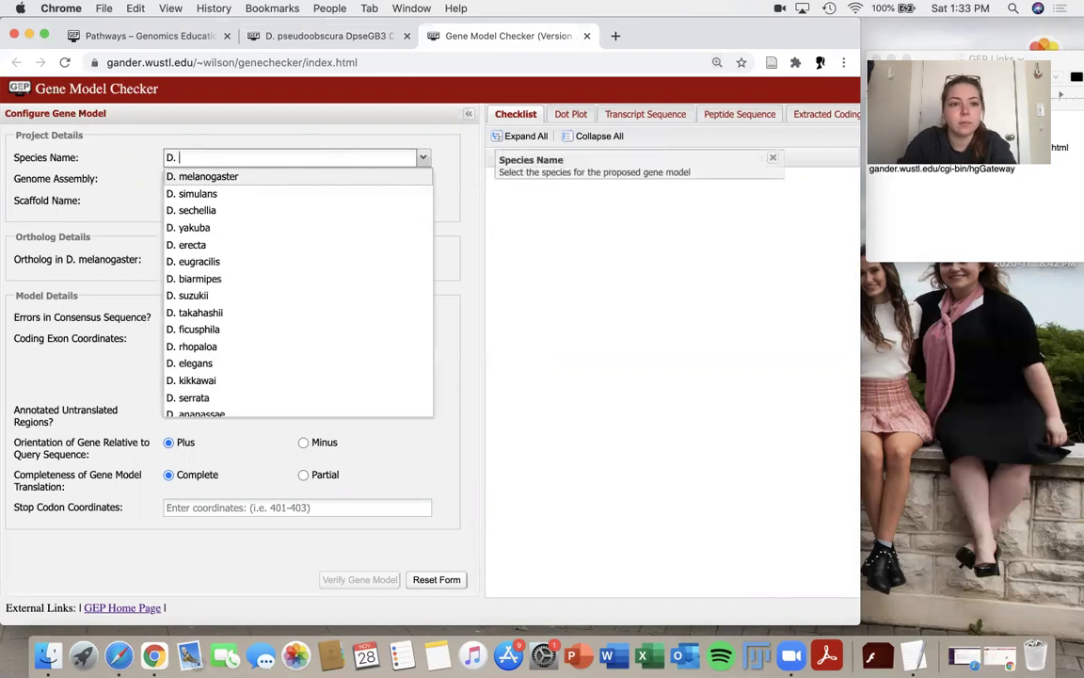
{"action": "left_click", "coordinate": [232, 177]}
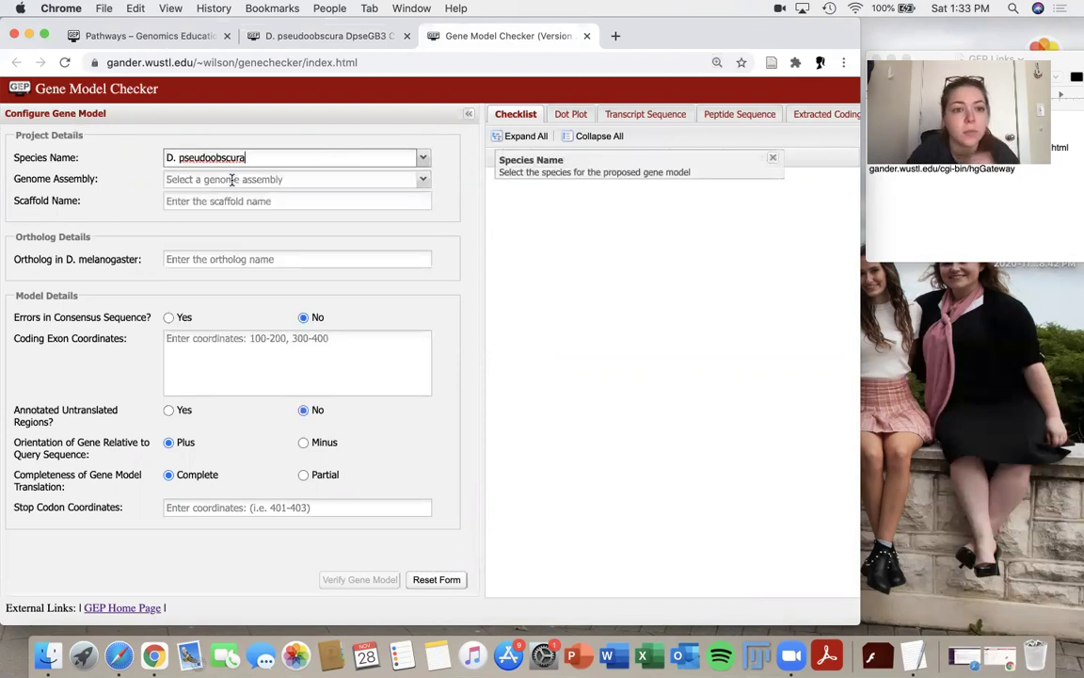
{"action": "left_click", "coordinate": [422, 158]}
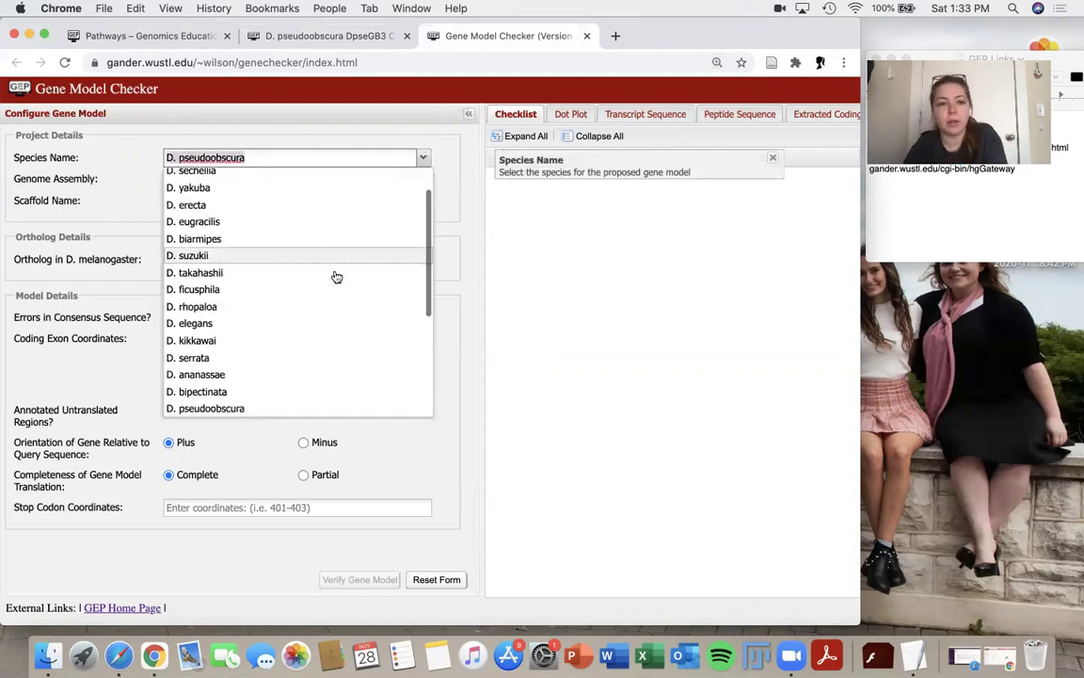
{"action": "scroll", "coordinate": [336, 276], "scroll_direction": "down", "scroll_amount": 3}
{"action": "scroll", "coordinate": [336, 277], "scroll_direction": "up", "scroll_amount": 5}
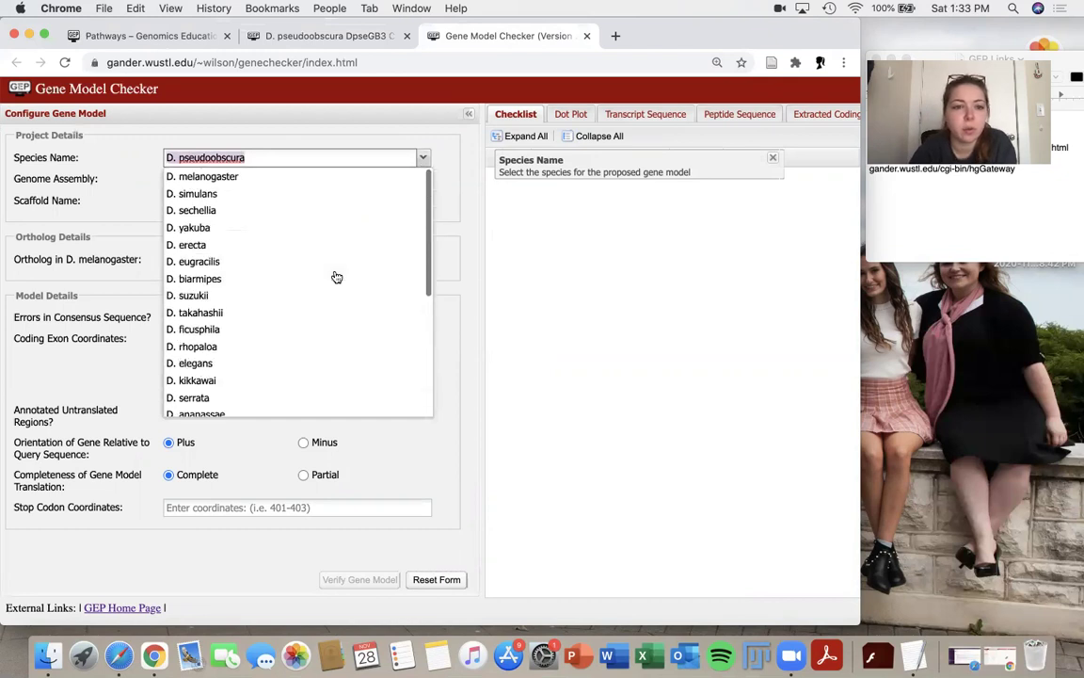
{"action": "left_click", "coordinate": [471, 173]}
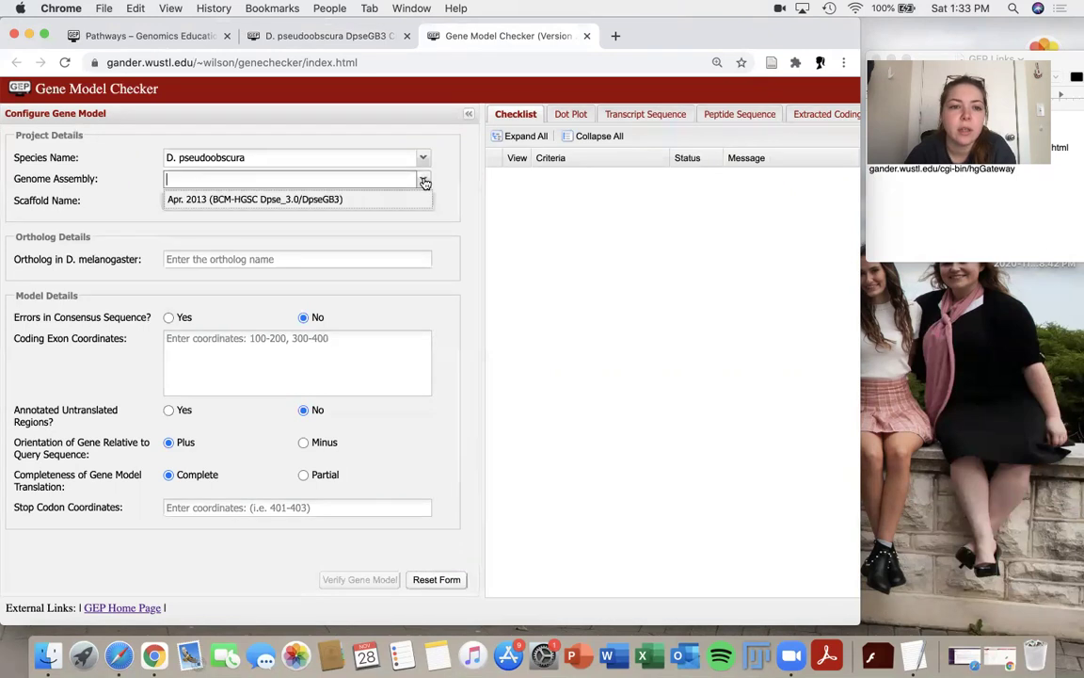
{"action": "left_click", "coordinate": [198, 198]}
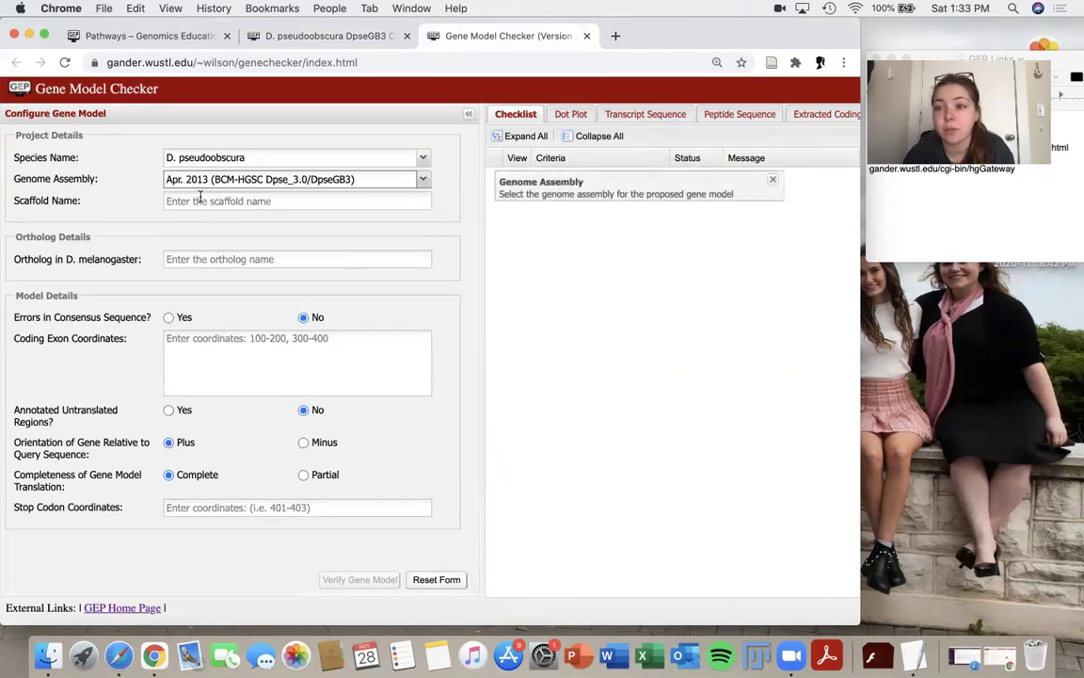
Step: Enter scaffold CM000070, checking the name in the genome browser
{"action": "left_click", "coordinate": [255, 200]}
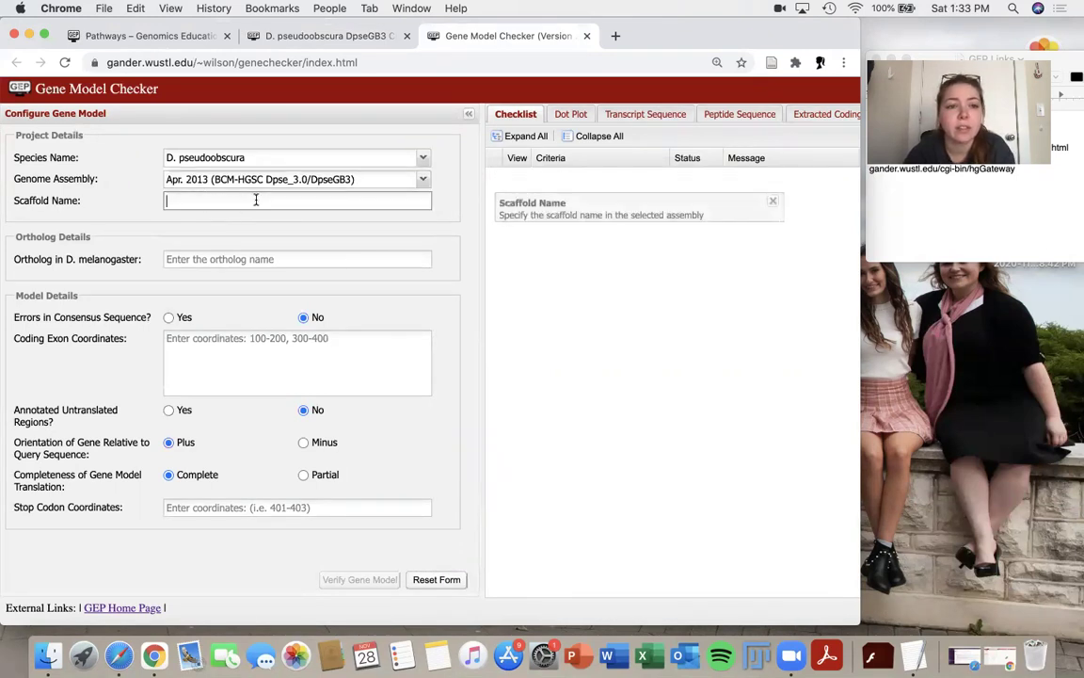
{"action": "left_click", "coordinate": [347, 37]}
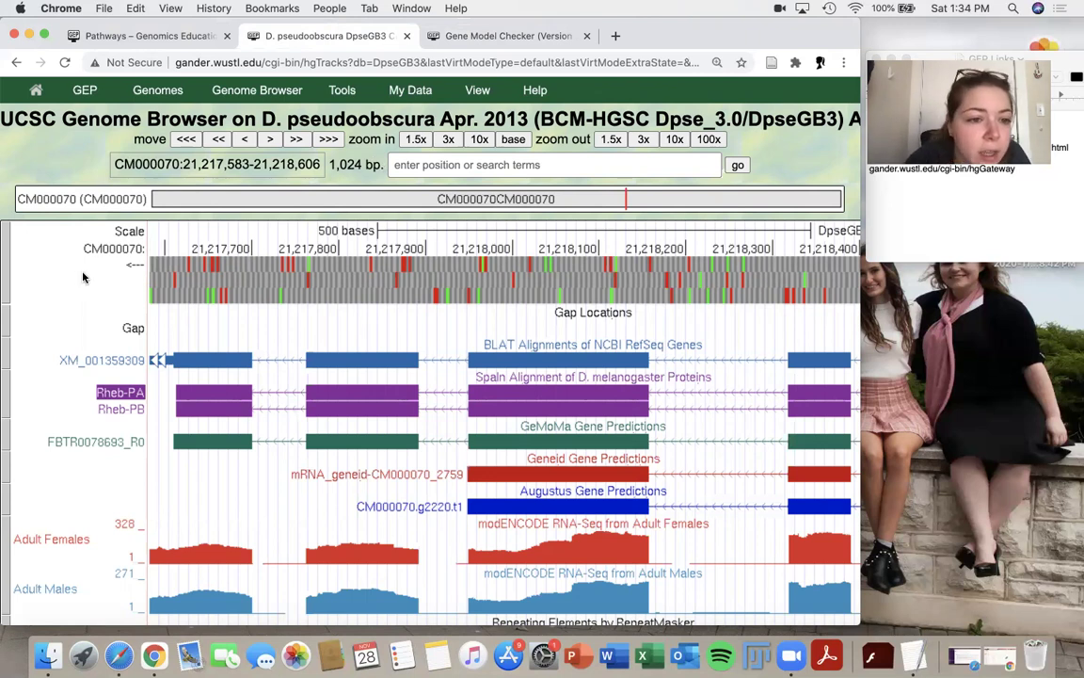
{"action": "left_click", "coordinate": [469, 34]}
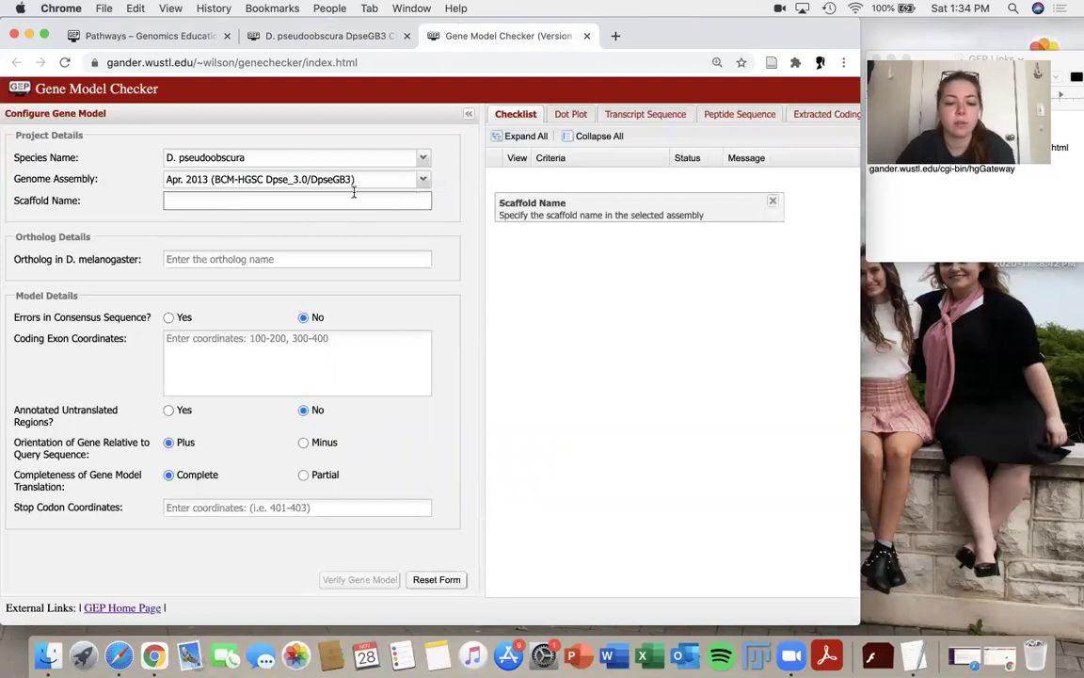
{"action": "type", "text": "CM00"}
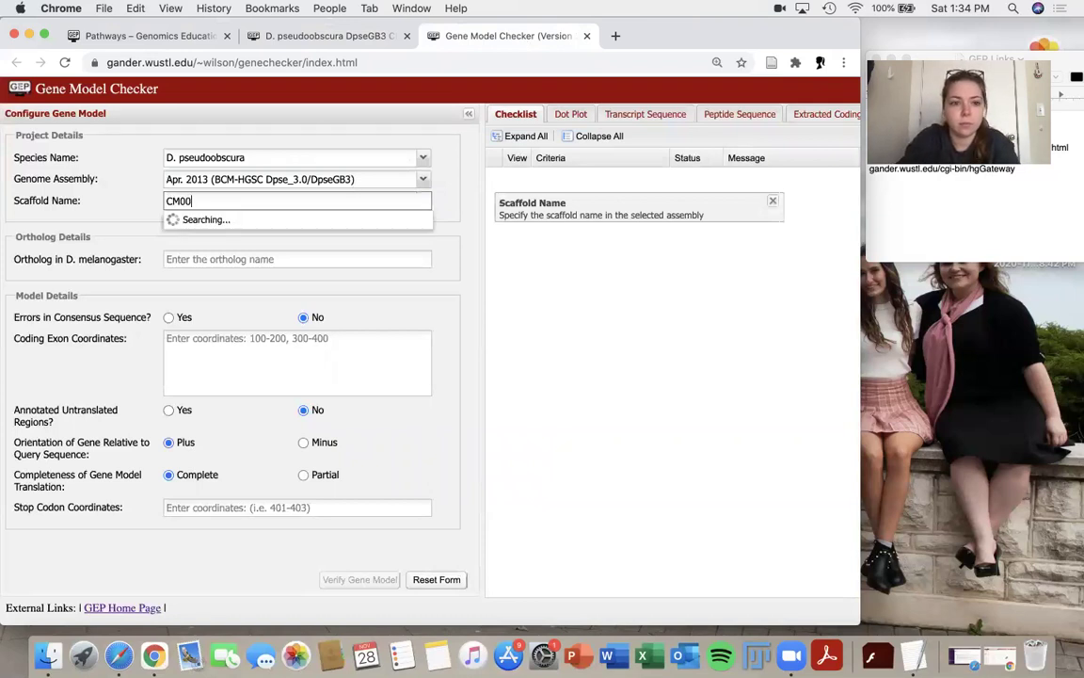
{"action": "type", "text": "0070"}
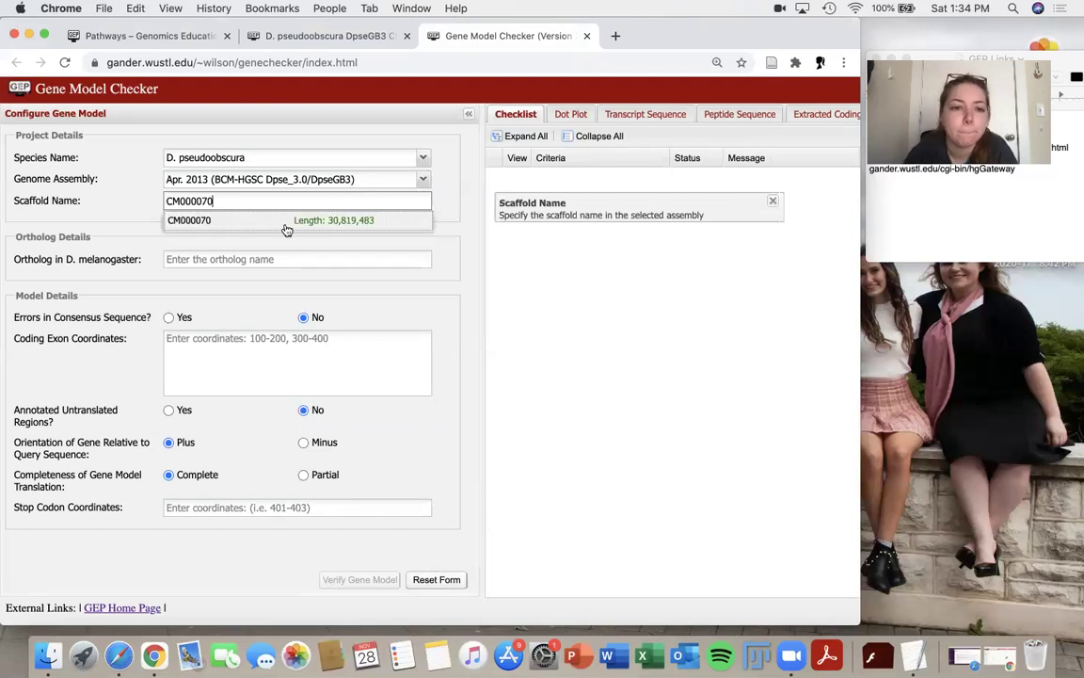
{"action": "left_click", "coordinate": [256, 225]}
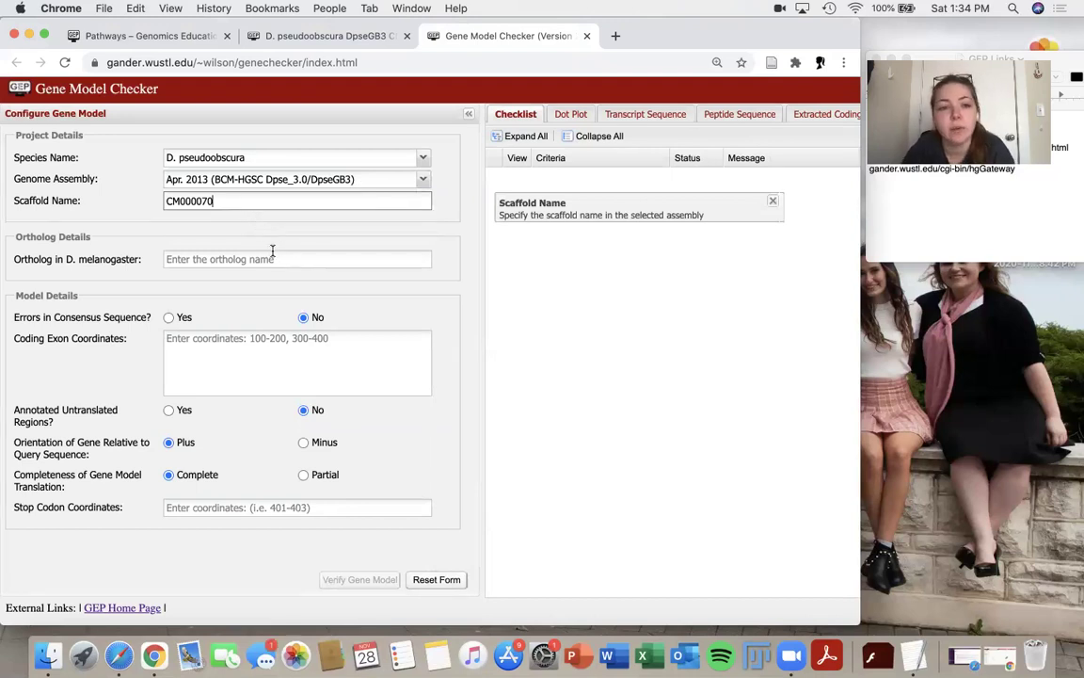
Step: Set the D. melanogaster ortholog to Rheb-PA
{"action": "left_click", "coordinate": [272, 252]}
{"action": "type", "text": "Rheb"}
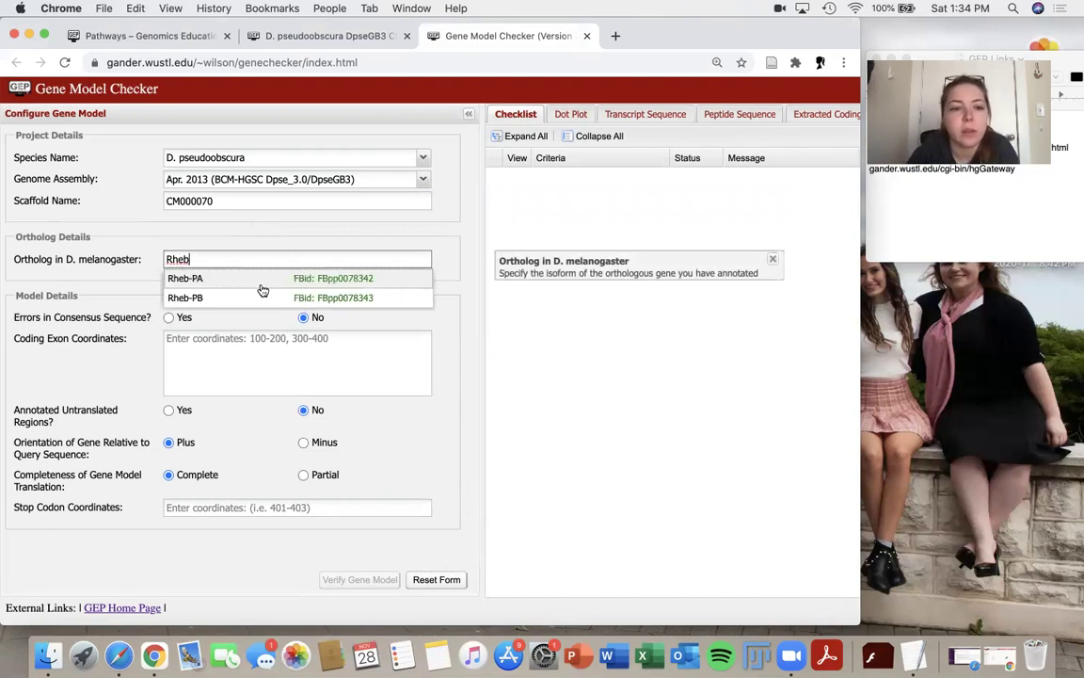
{"action": "left_click", "coordinate": [262, 282]}
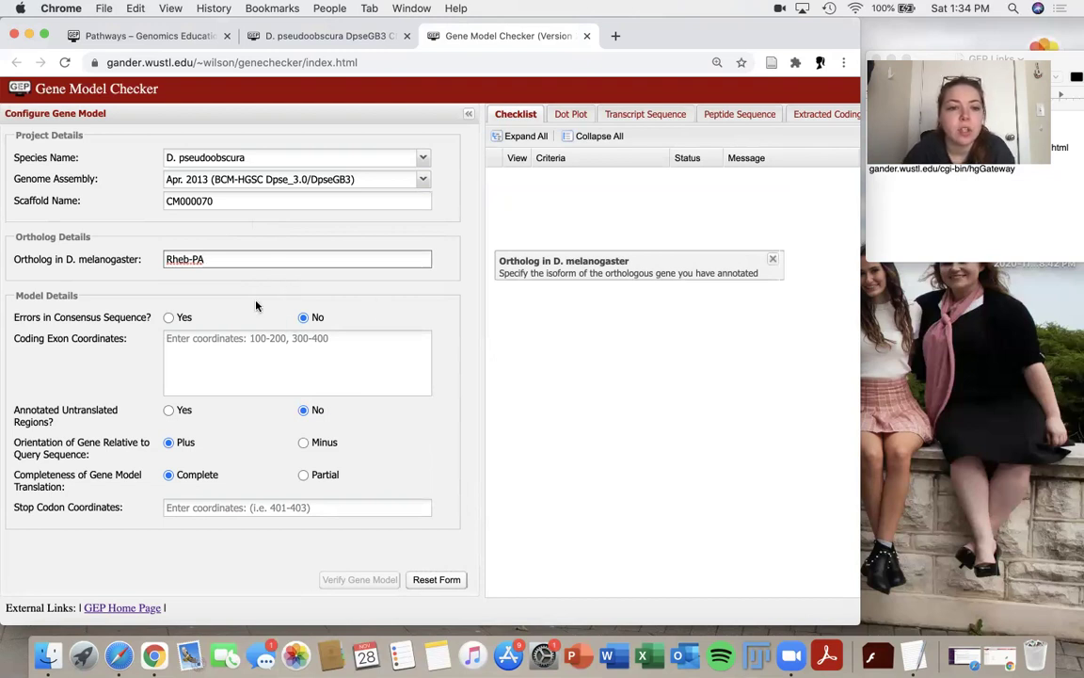
{"action": "left_click", "coordinate": [255, 303]}
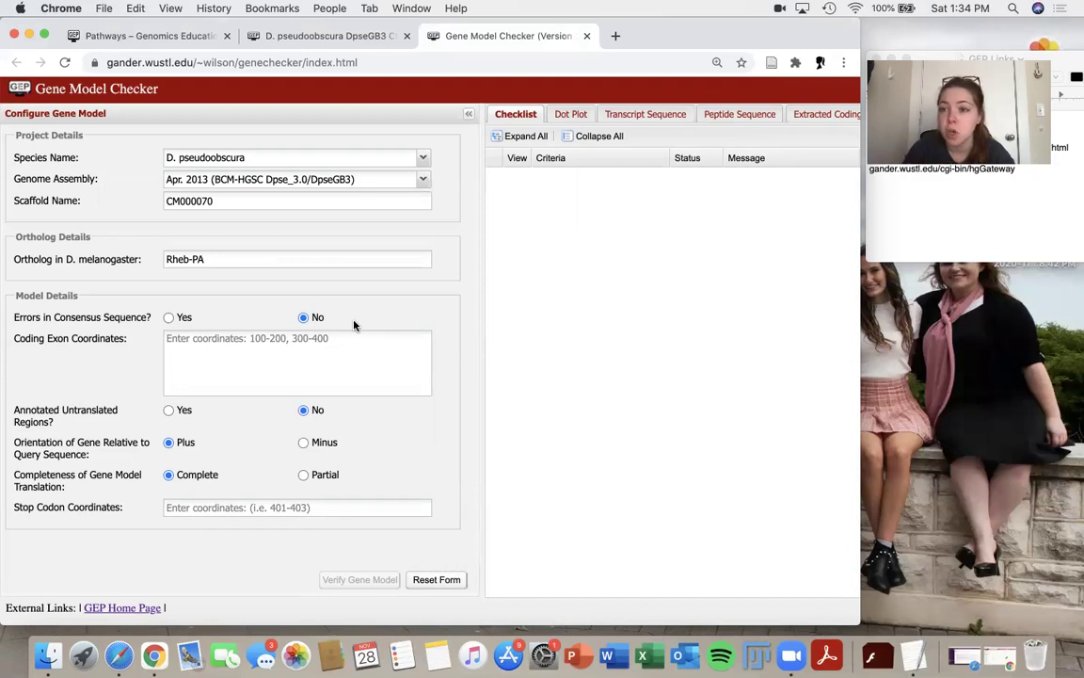
{"action": "left_click", "coordinate": [322, 340]}
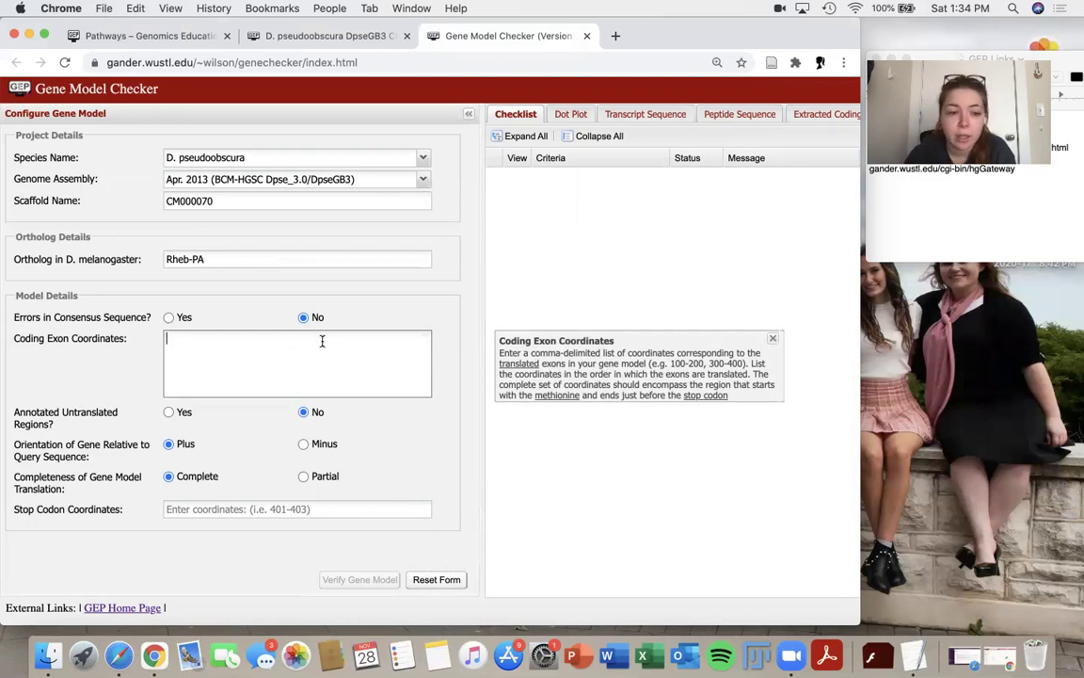
{"action": "left_click", "coordinate": [329, 36]}
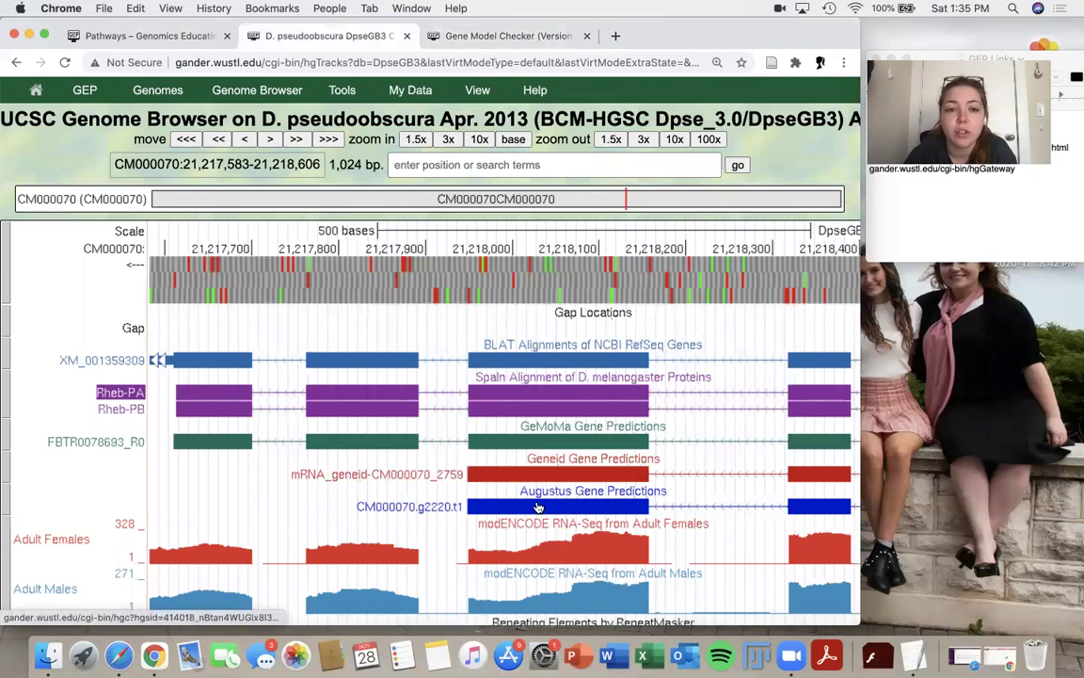
{"action": "left_click", "coordinate": [513, 36]}
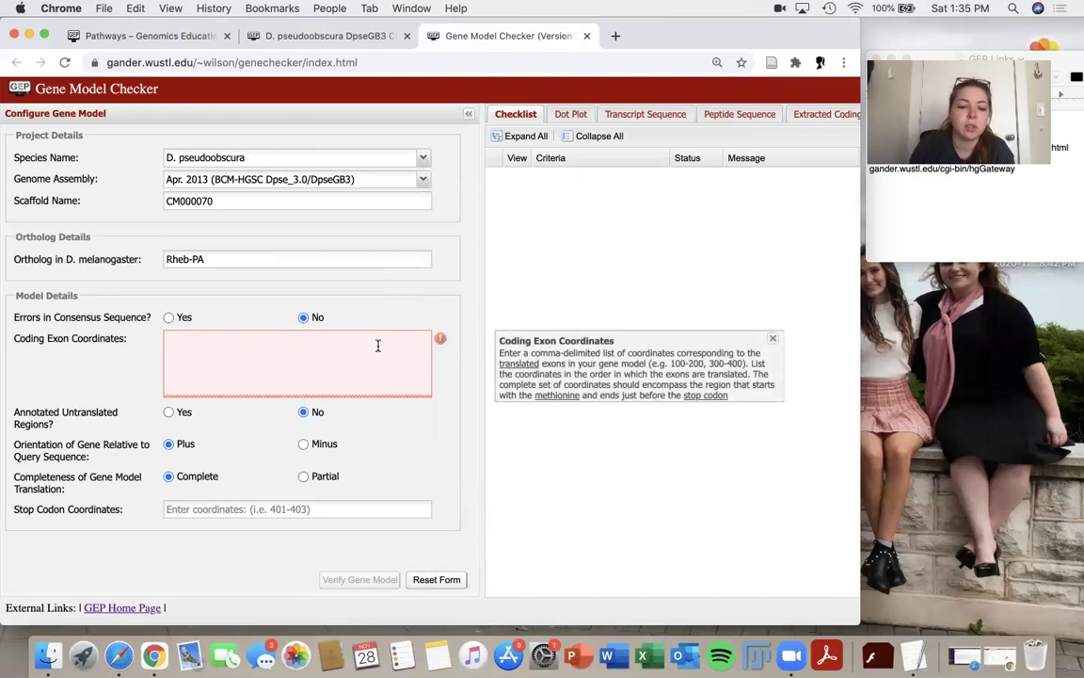
{"action": "key", "text": "super+v"}
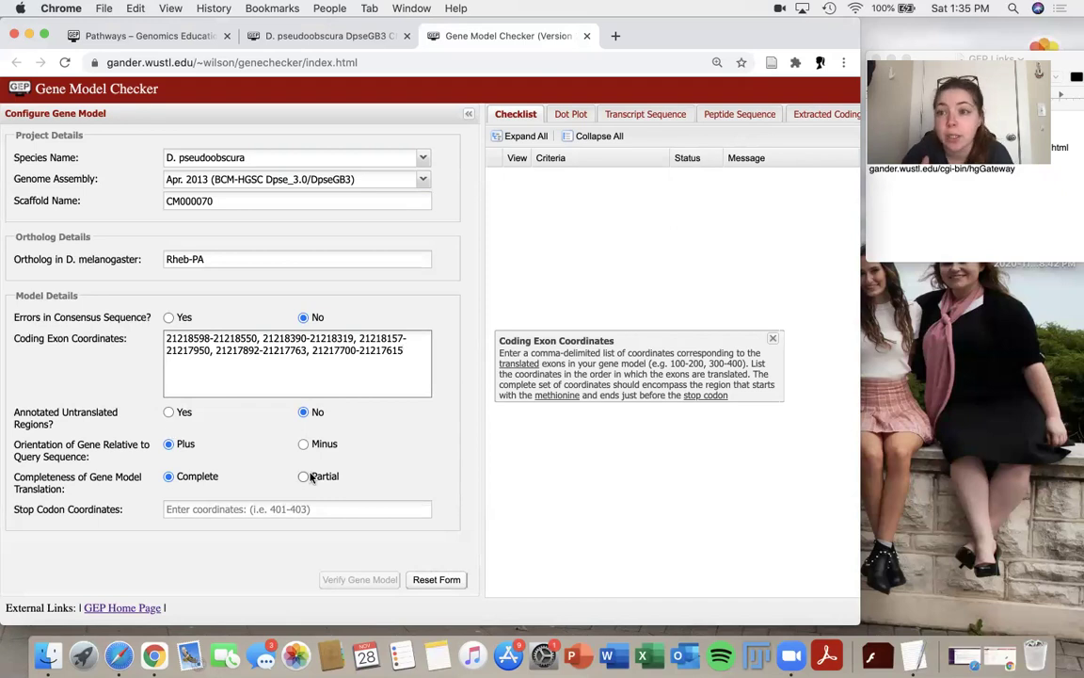
{"action": "left_click", "coordinate": [301, 35]}
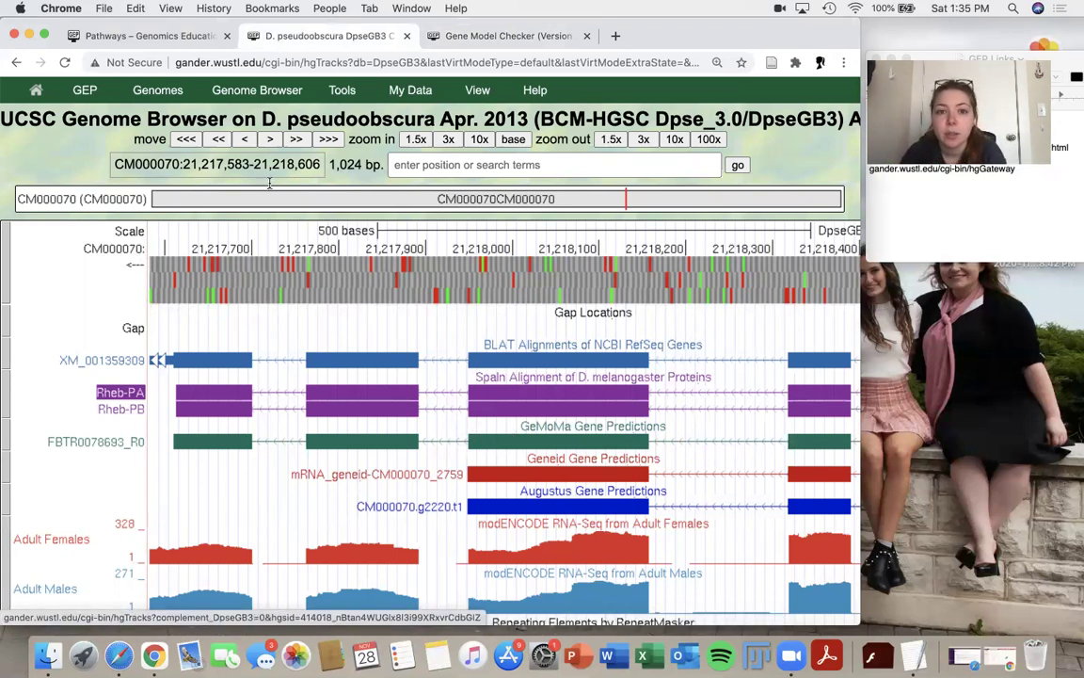
{"action": "left_click", "coordinate": [508, 38]}
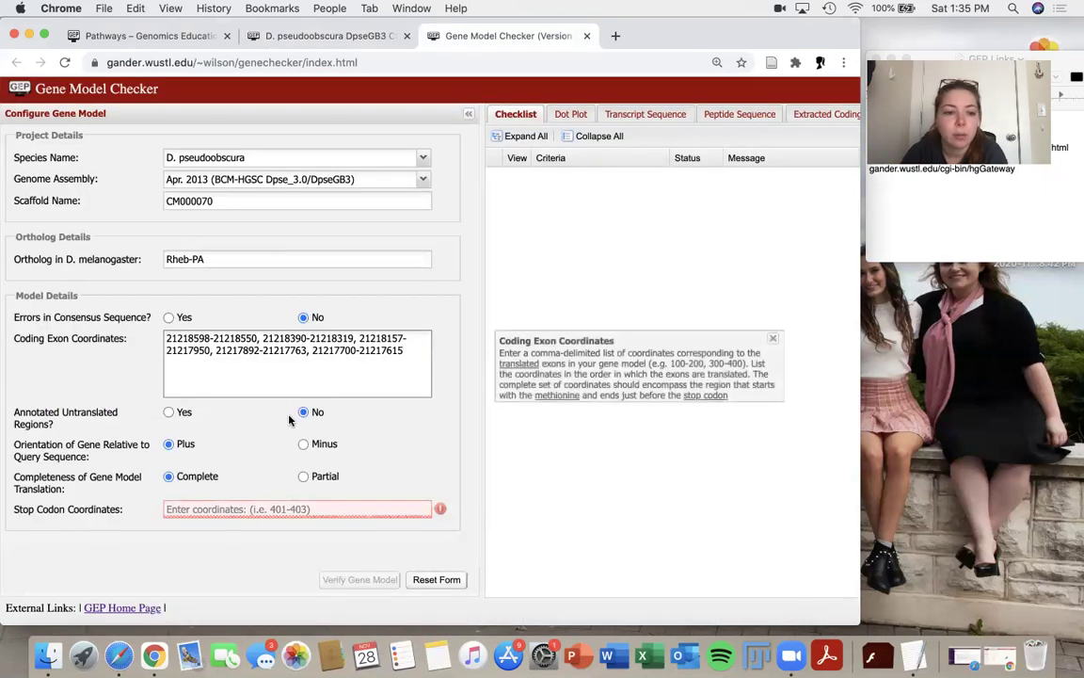
{"action": "left_click", "coordinate": [304, 445]}
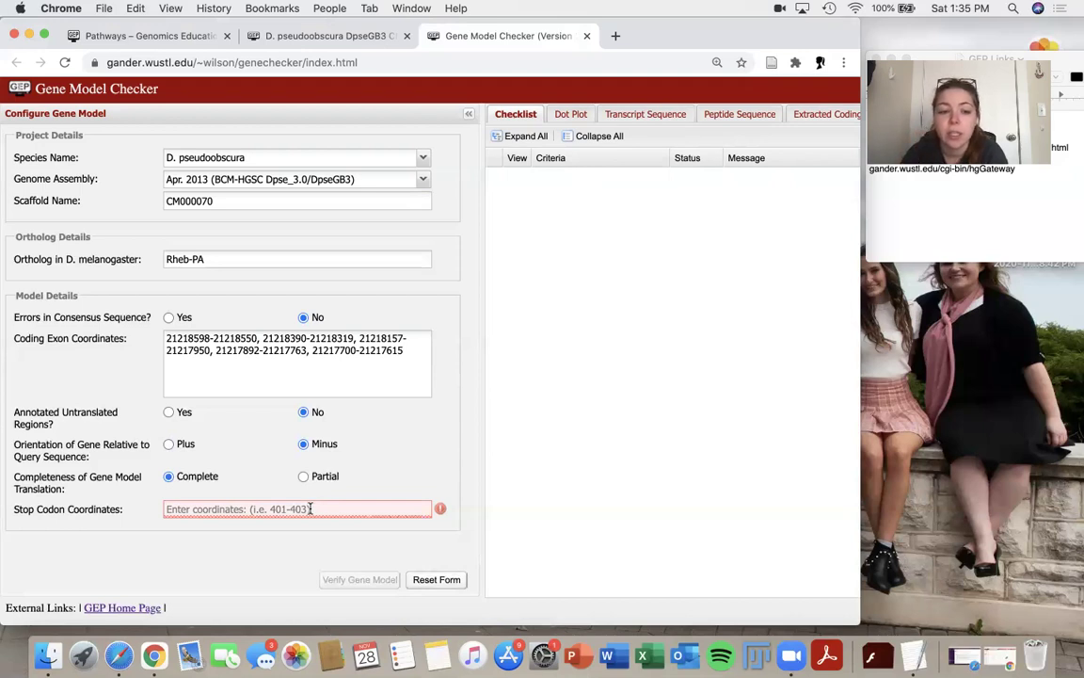
{"action": "left_click", "coordinate": [202, 509]}
{"action": "key", "text": "super+v"}
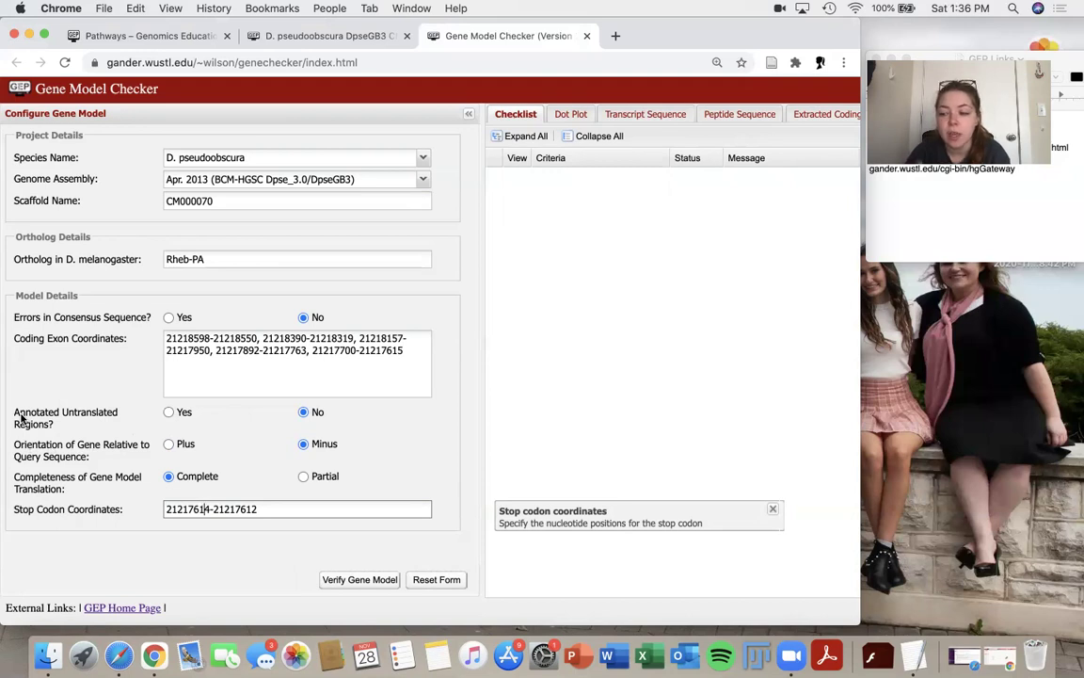
{"action": "left_click", "coordinate": [169, 413]}
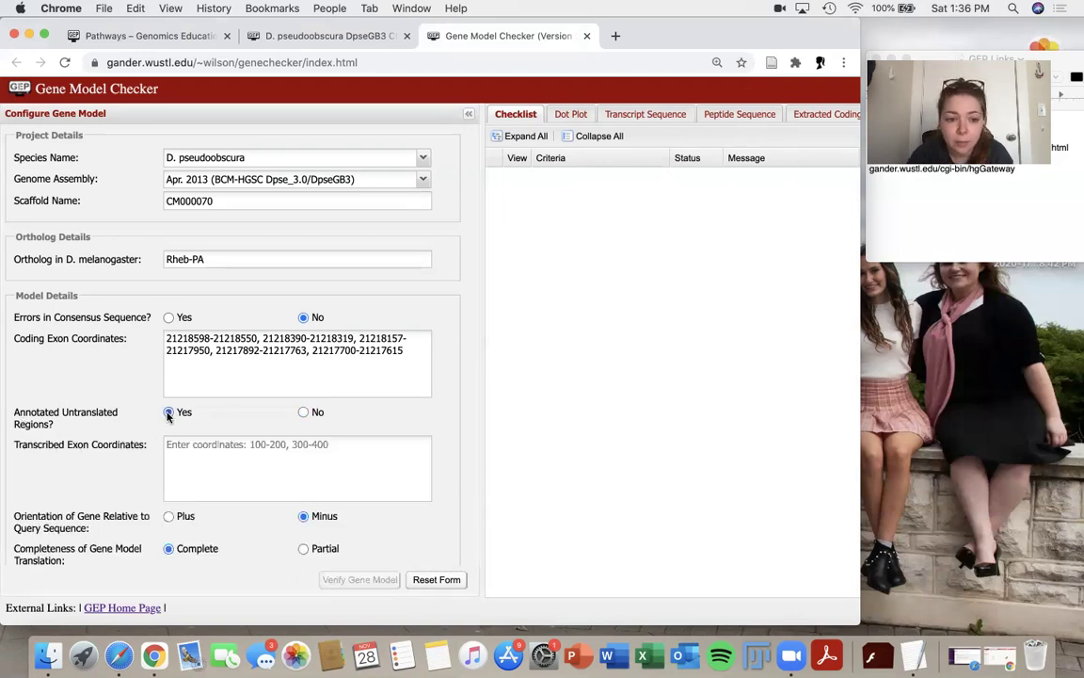
{"action": "left_click", "coordinate": [207, 449]}
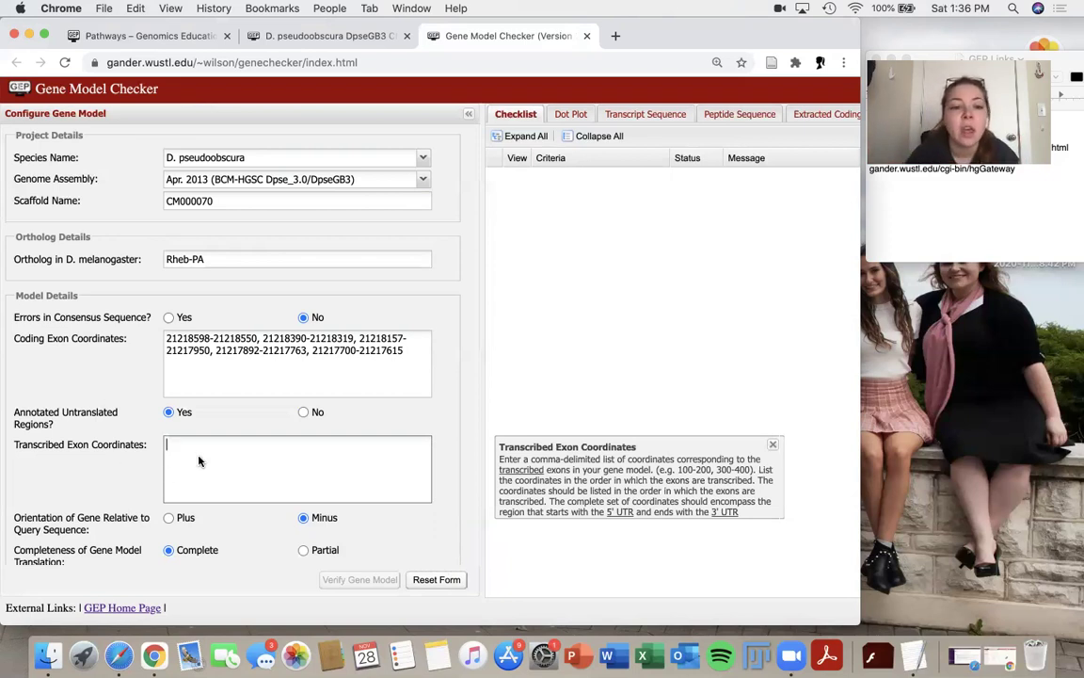
{"action": "left_click", "coordinate": [303, 413]}
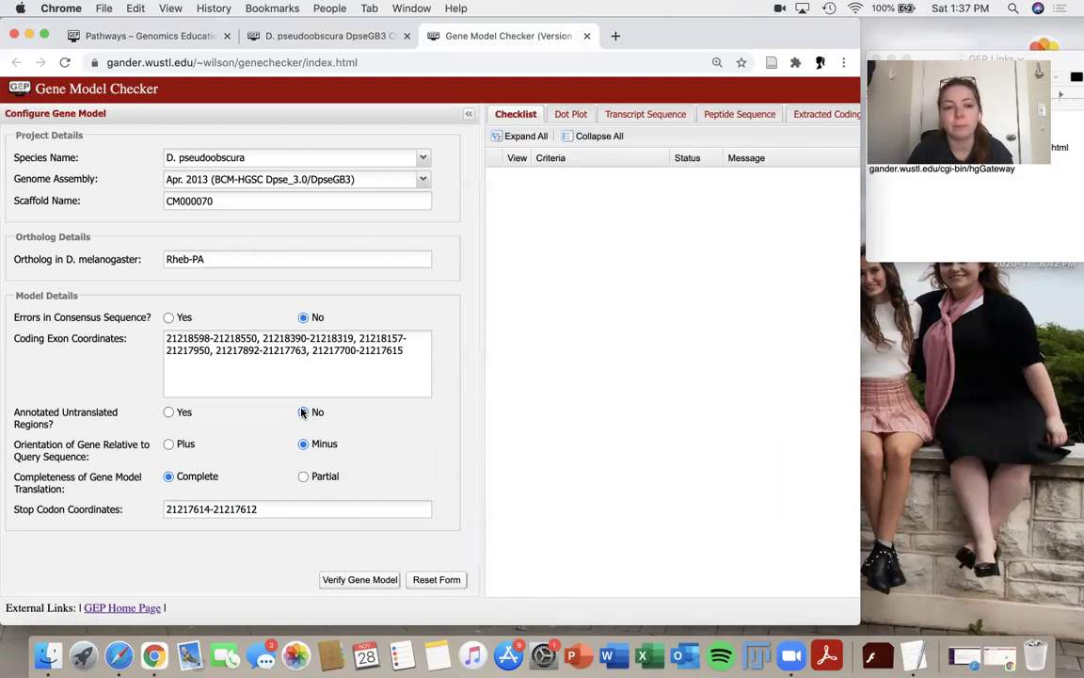
{"action": "left_click", "coordinate": [303, 412]}
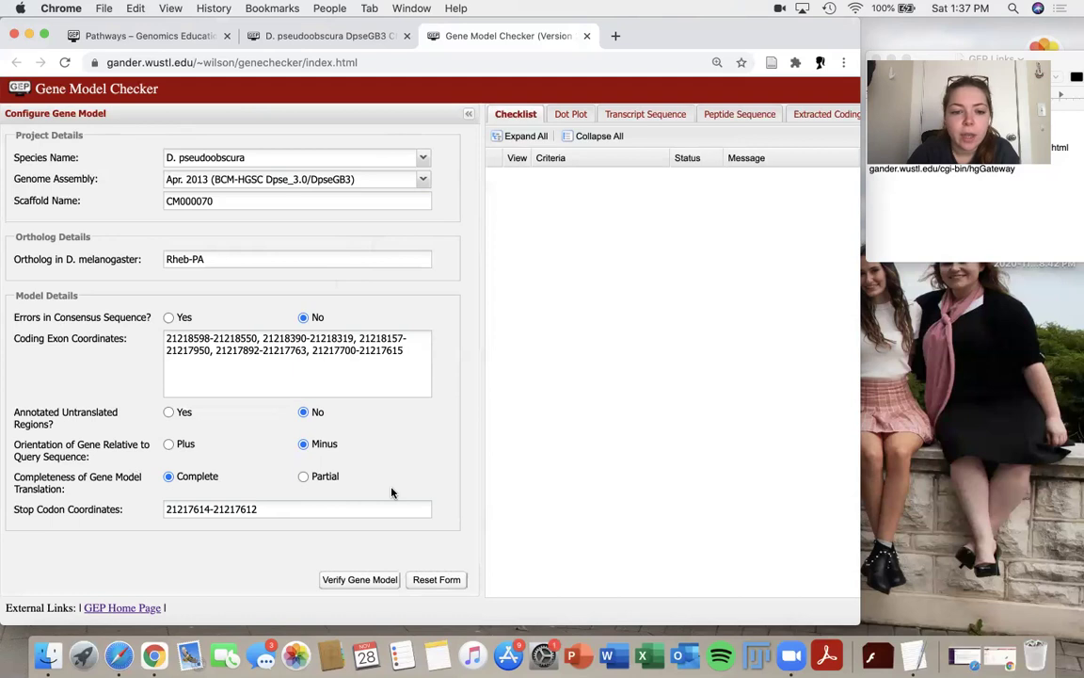
Step: Verify the Rheb-PA model and widen Chrome to read the stop codon and 545-nt length failures
{"action": "left_click", "coordinate": [360, 579]}
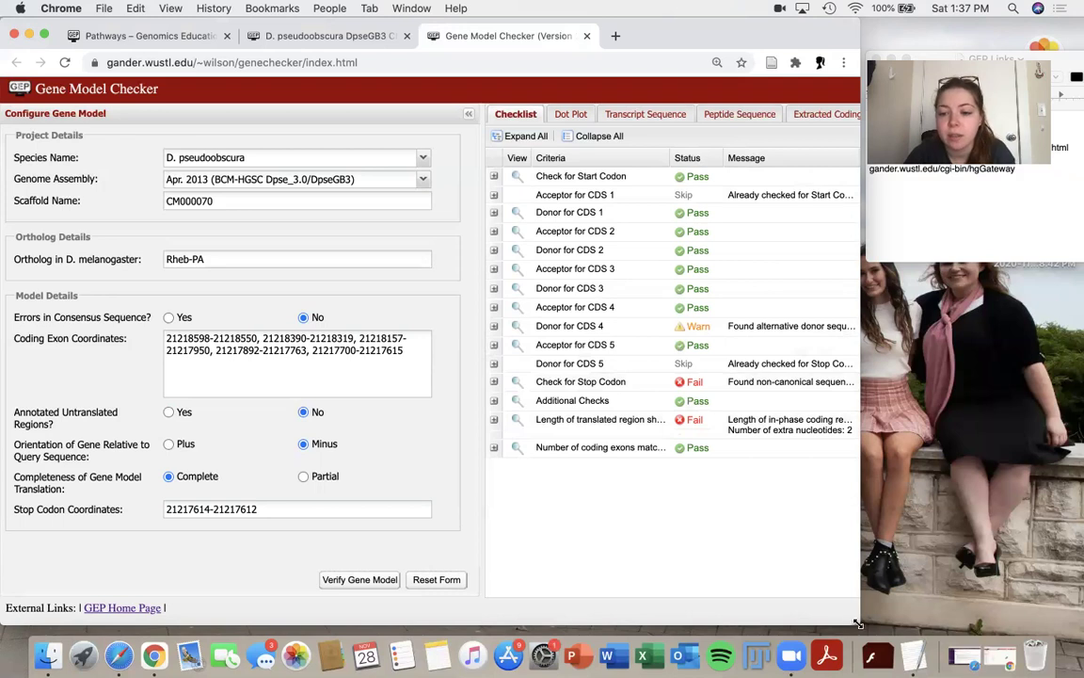
{"action": "left_click_drag", "start_coordinate": [858, 622], "coordinate": [1070, 618]}
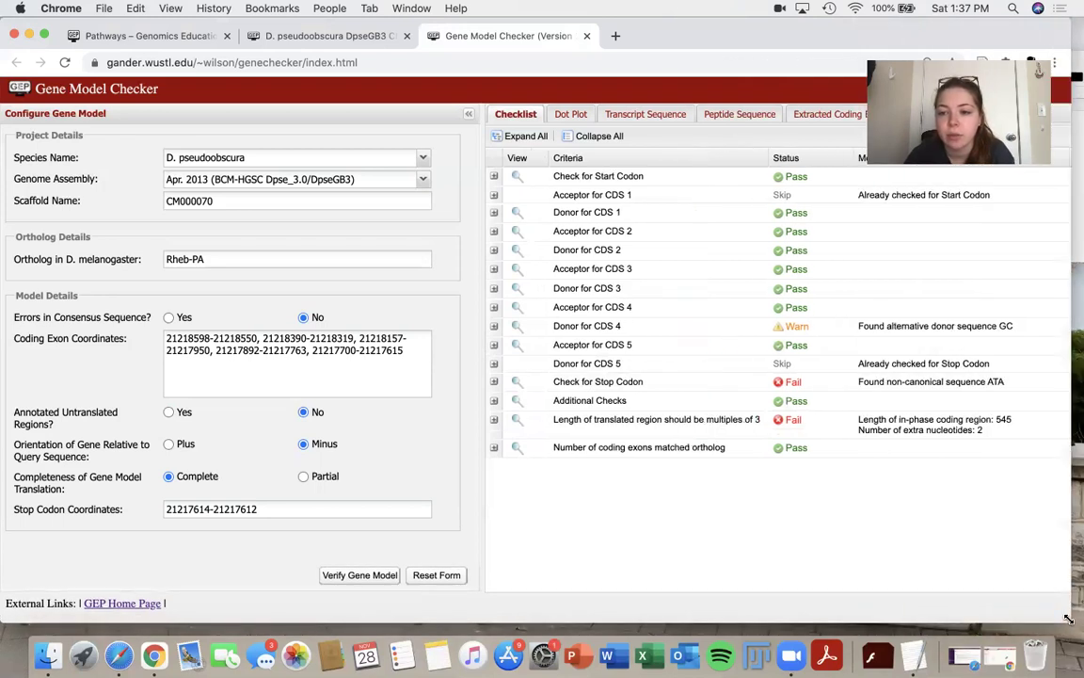
Step: Open the Stop Codon check's genome view, then reposition and enlarge the Feature Viewer
{"action": "left_click", "coordinate": [518, 384]}
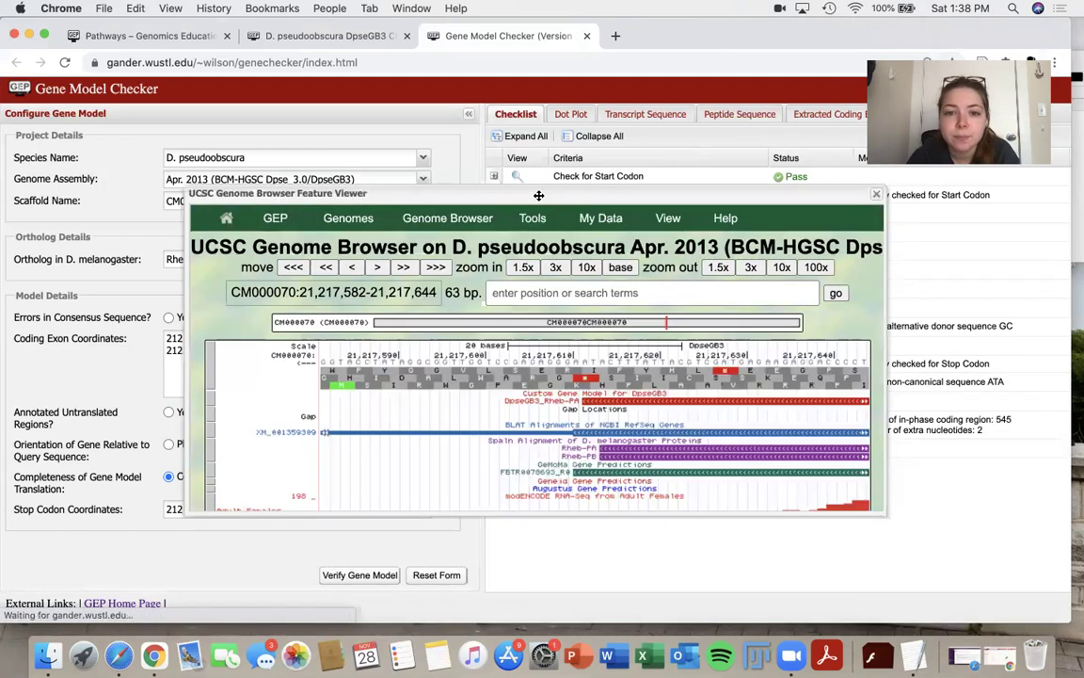
{"action": "left_click_drag", "start_coordinate": [466, 192], "coordinate": [402, 111]}
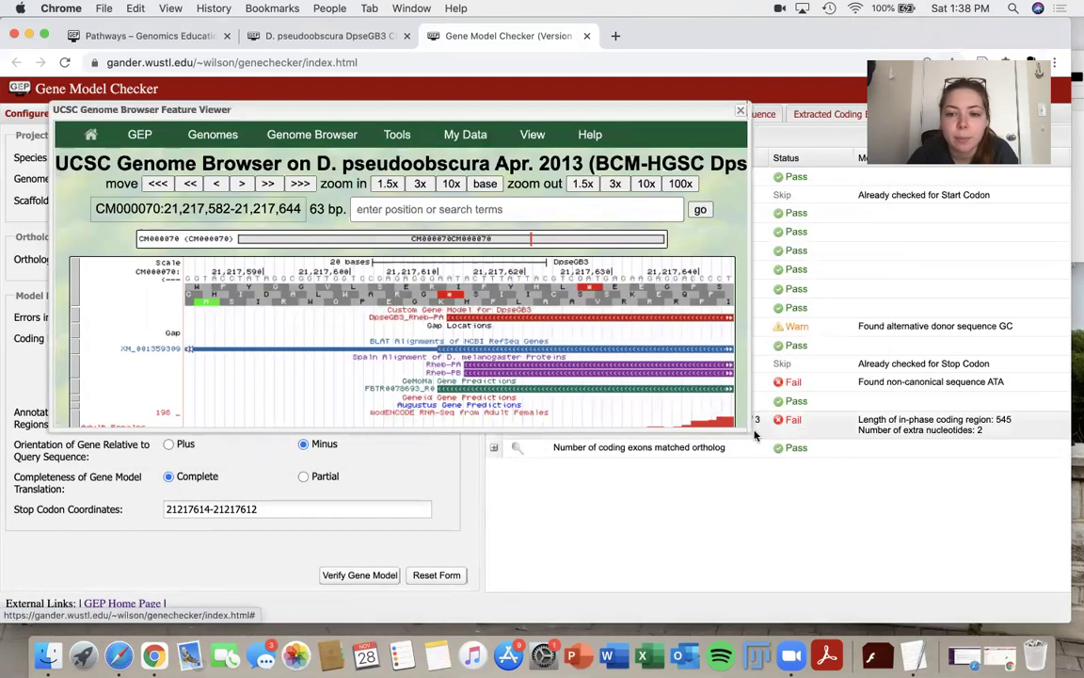
{"action": "left_click_drag", "start_coordinate": [750, 431], "coordinate": [962, 575]}
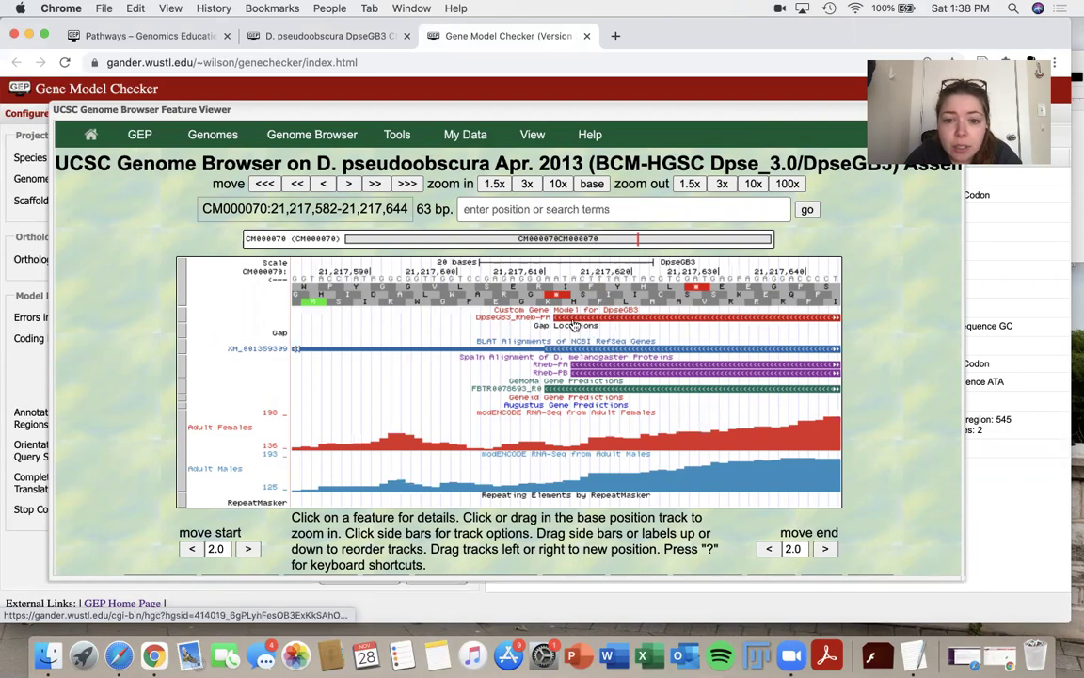
Step: Raise the viewer's track text size to 14
{"action": "scroll", "coordinate": [569, 324], "scroll_direction": "down", "scroll_amount": 2}
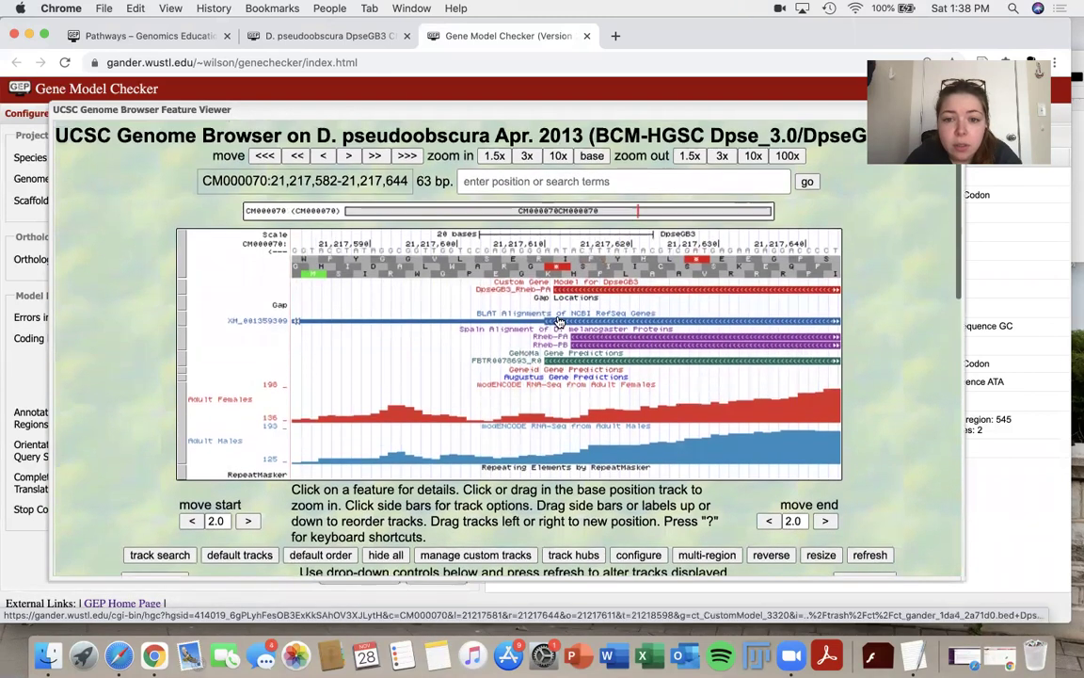
{"action": "left_click", "coordinate": [638, 555]}
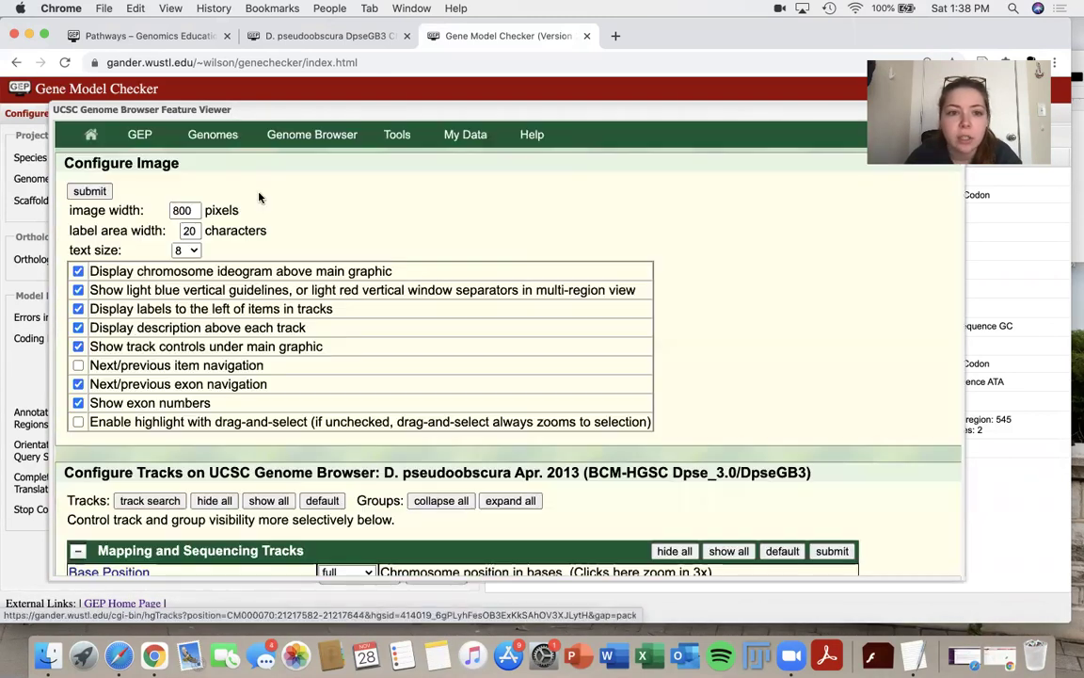
{"action": "left_click", "coordinate": [186, 250]}
{"action": "left_click", "coordinate": [178, 294]}
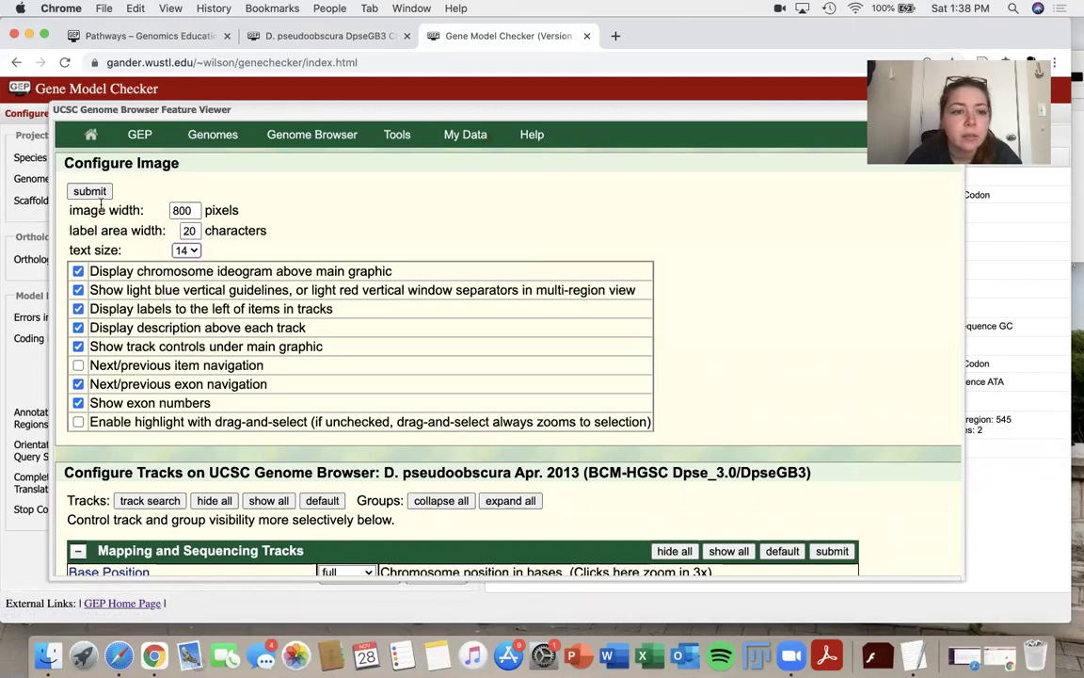
{"action": "left_click", "coordinate": [91, 190]}
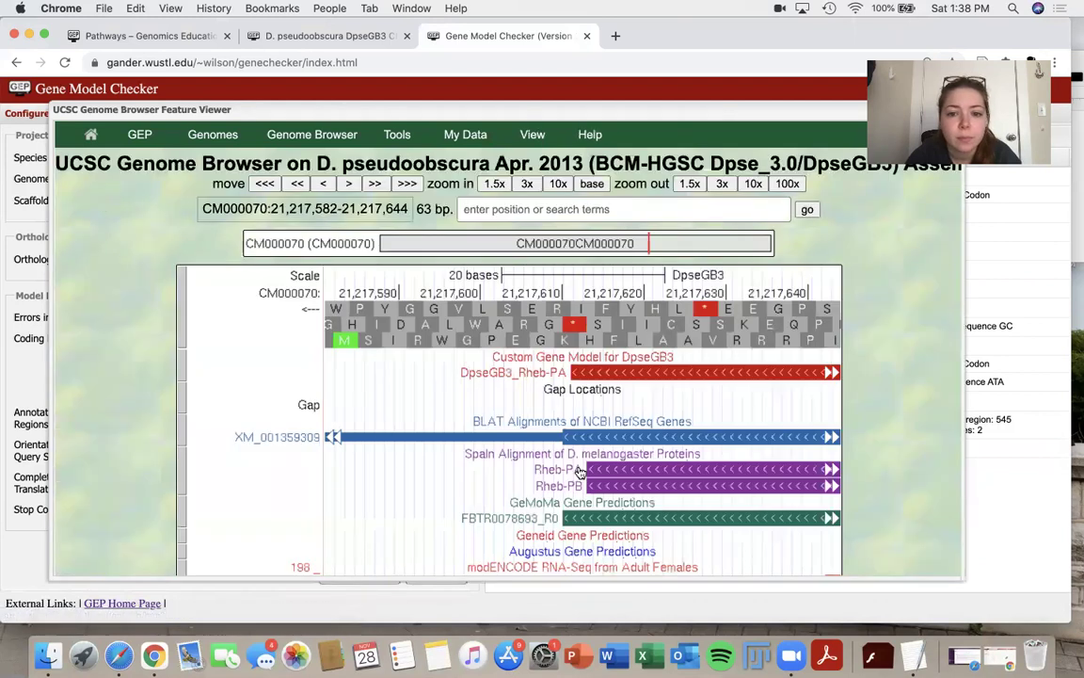
Step: Zoom out 1.5x, then drag-zoom repeatedly down to the 5-bp window CM000070:21,217,610-21,217,614
{"action": "left_click", "coordinate": [690, 185]}
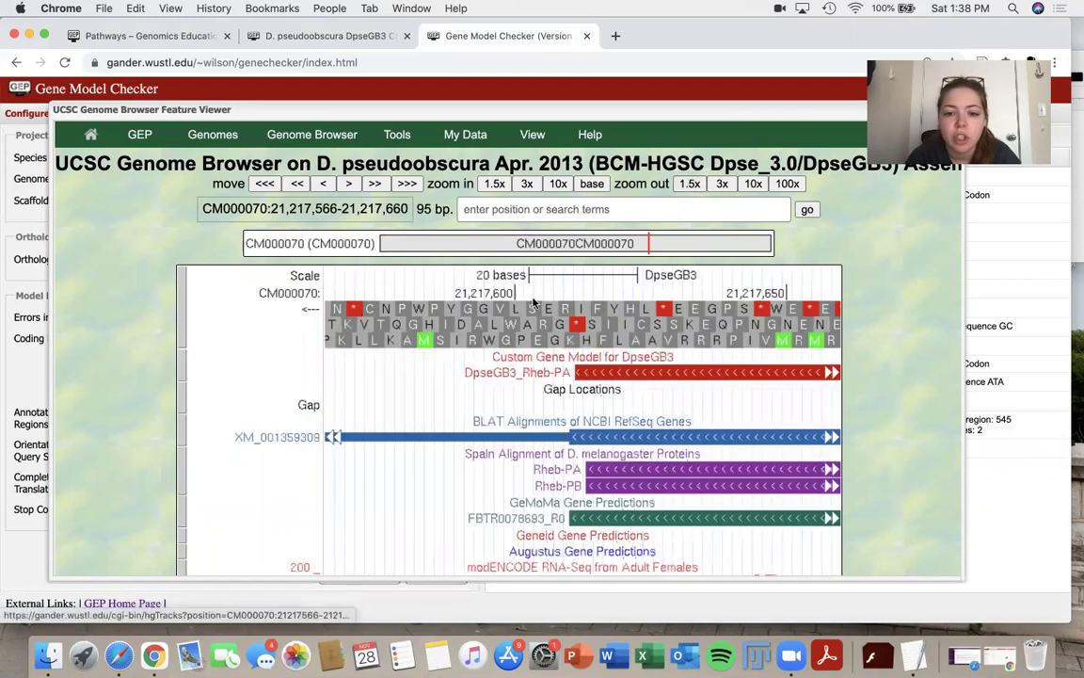
{"action": "scroll", "coordinate": [533, 301], "scroll_direction": "down", "scroll_amount": 3}
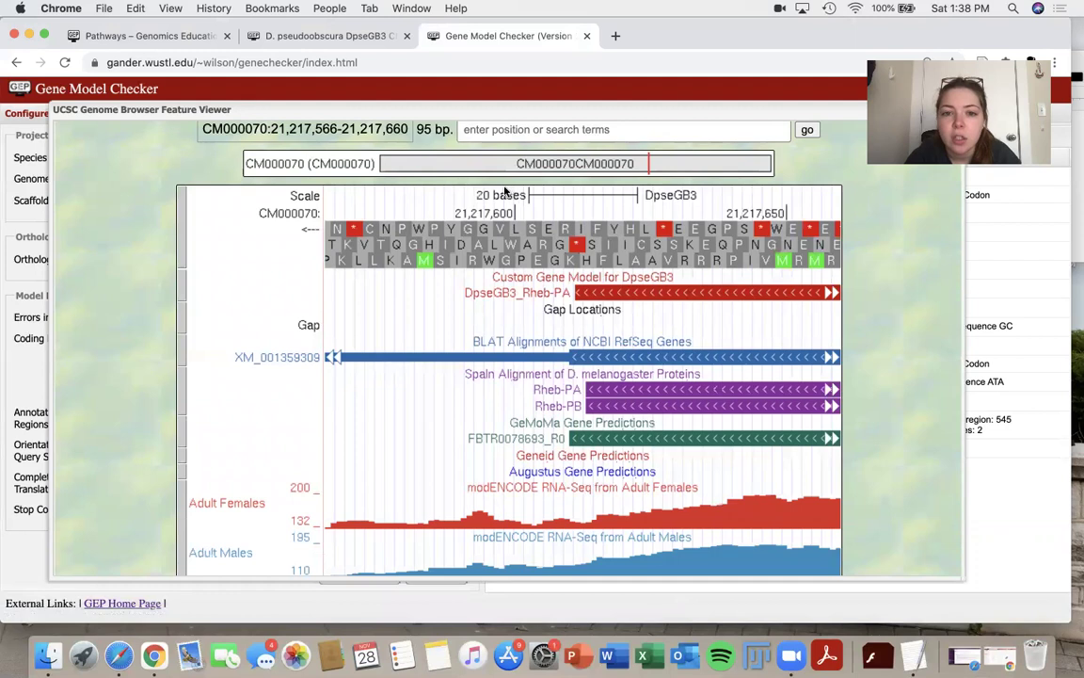
{"action": "left_click_drag", "start_coordinate": [499, 194], "coordinate": [693, 439]}
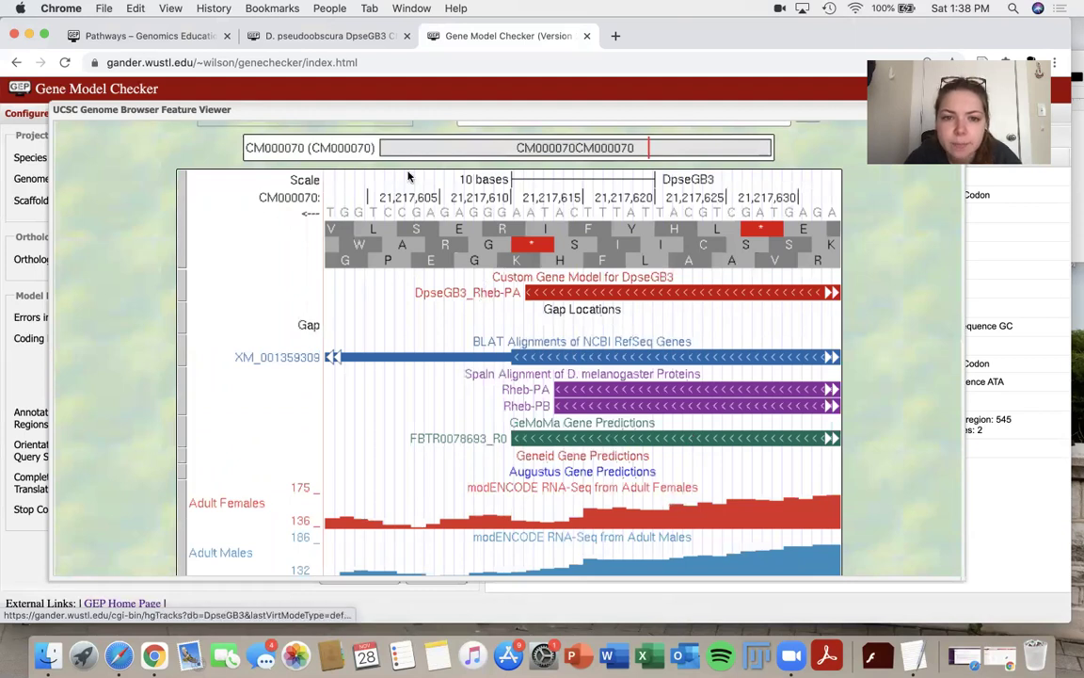
{"action": "left_click_drag", "start_coordinate": [405, 177], "coordinate": [704, 421]}
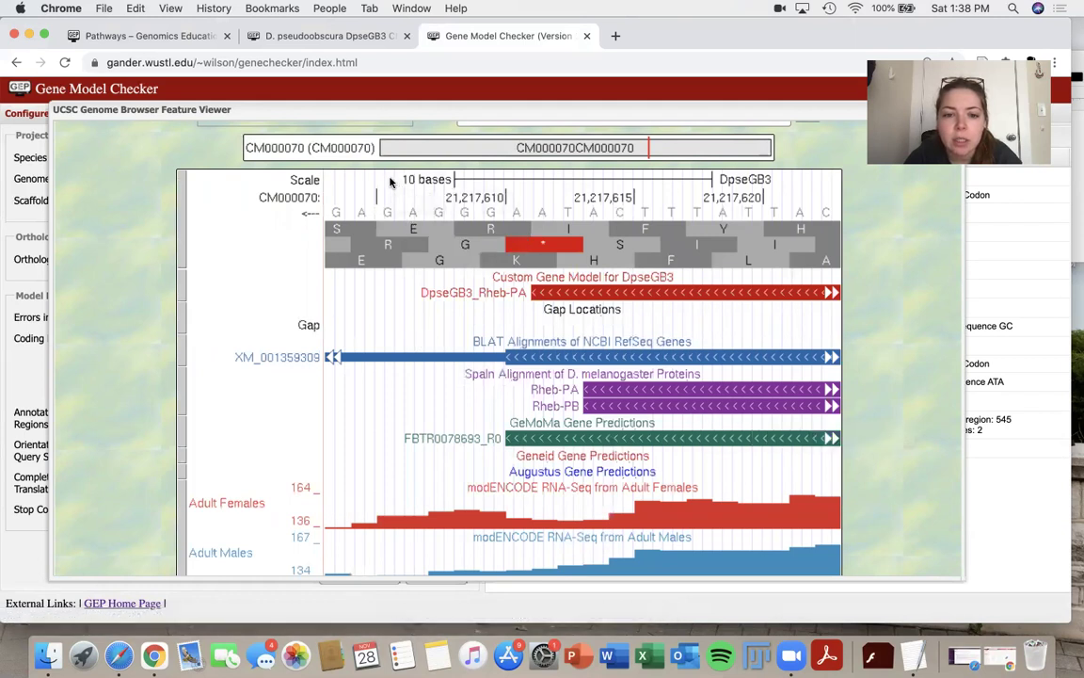
{"action": "left_click_drag", "start_coordinate": [392, 179], "coordinate": [738, 468]}
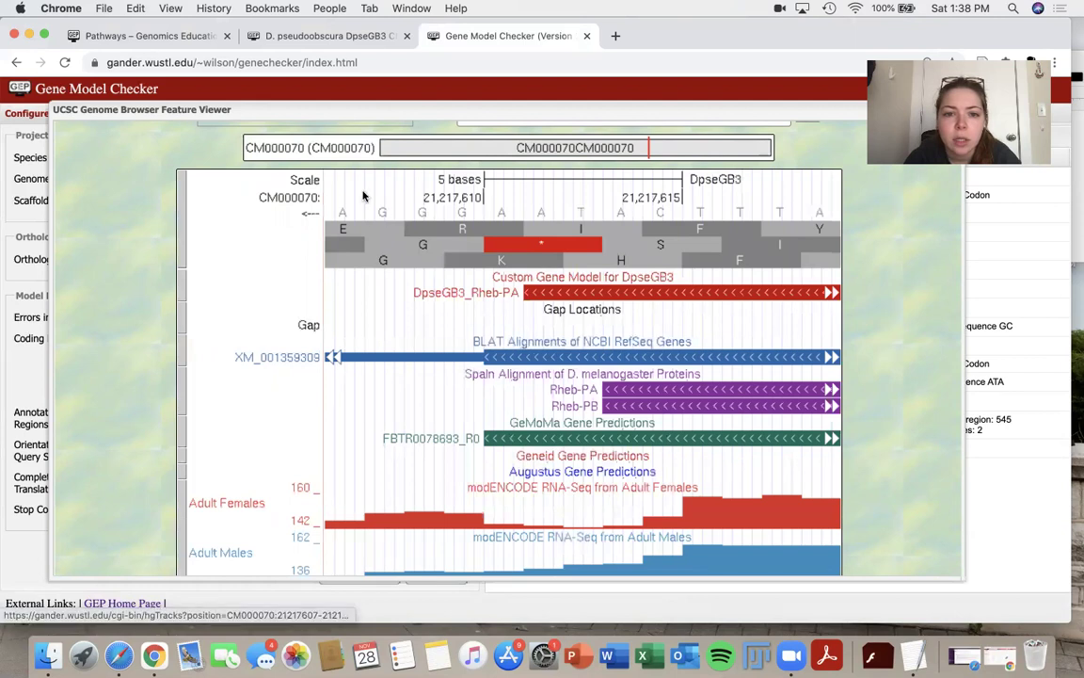
{"action": "left_click_drag", "start_coordinate": [368, 186], "coordinate": [632, 316]}
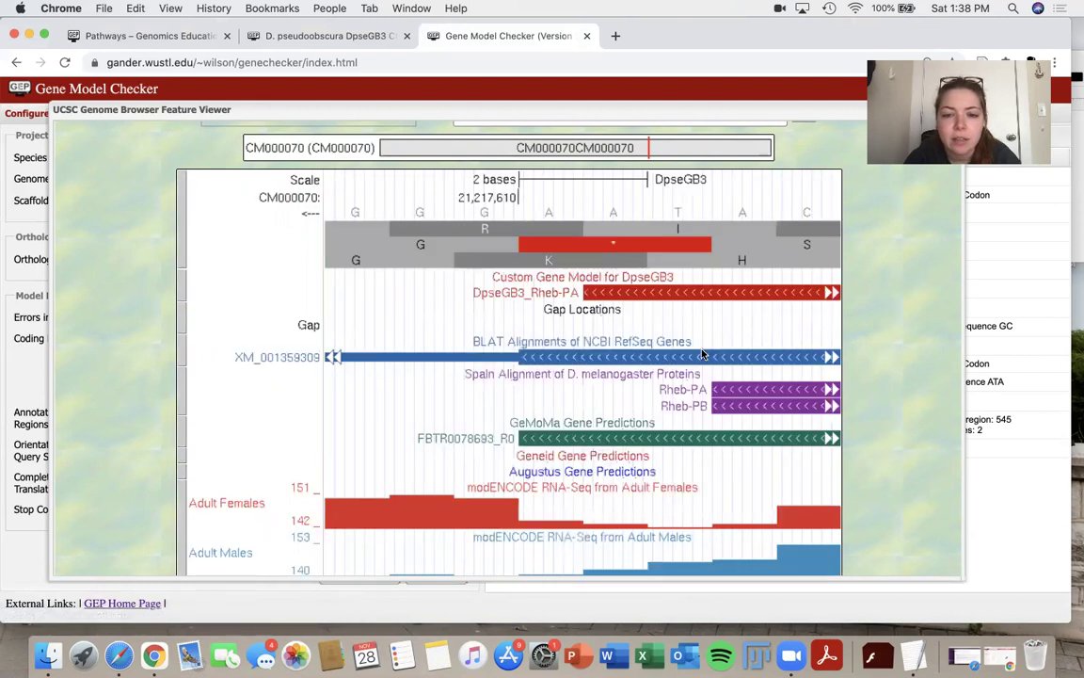
{"action": "left_click_drag", "start_coordinate": [443, 188], "coordinate": [805, 370]}
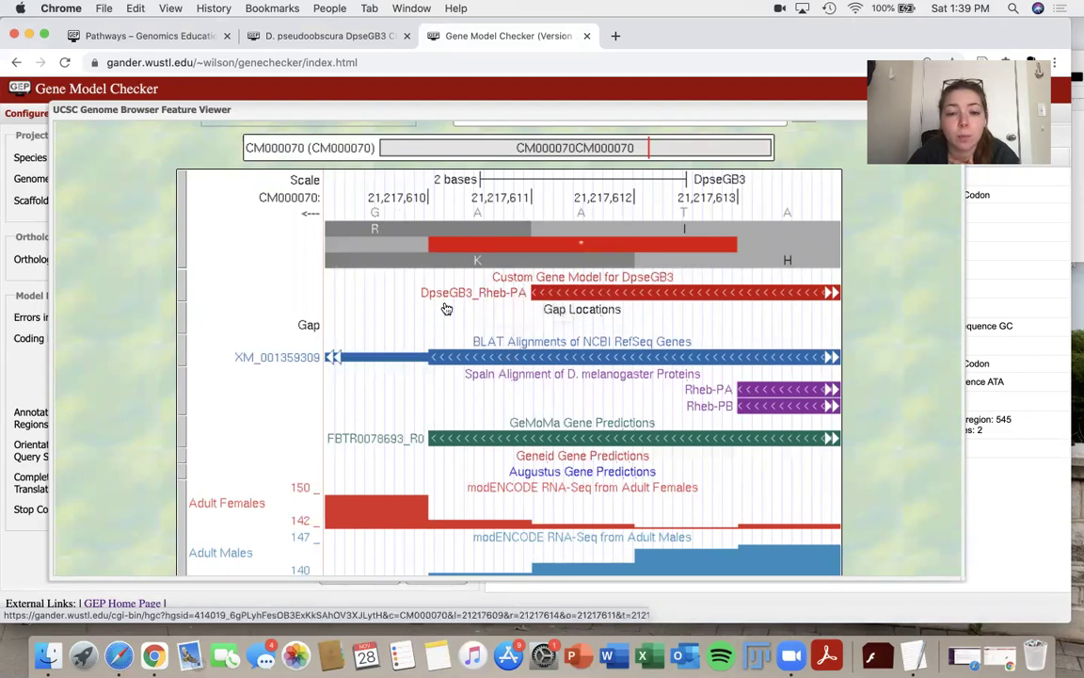
{"action": "scroll", "coordinate": [438, 182], "scroll_direction": "up", "scroll_amount": 3}
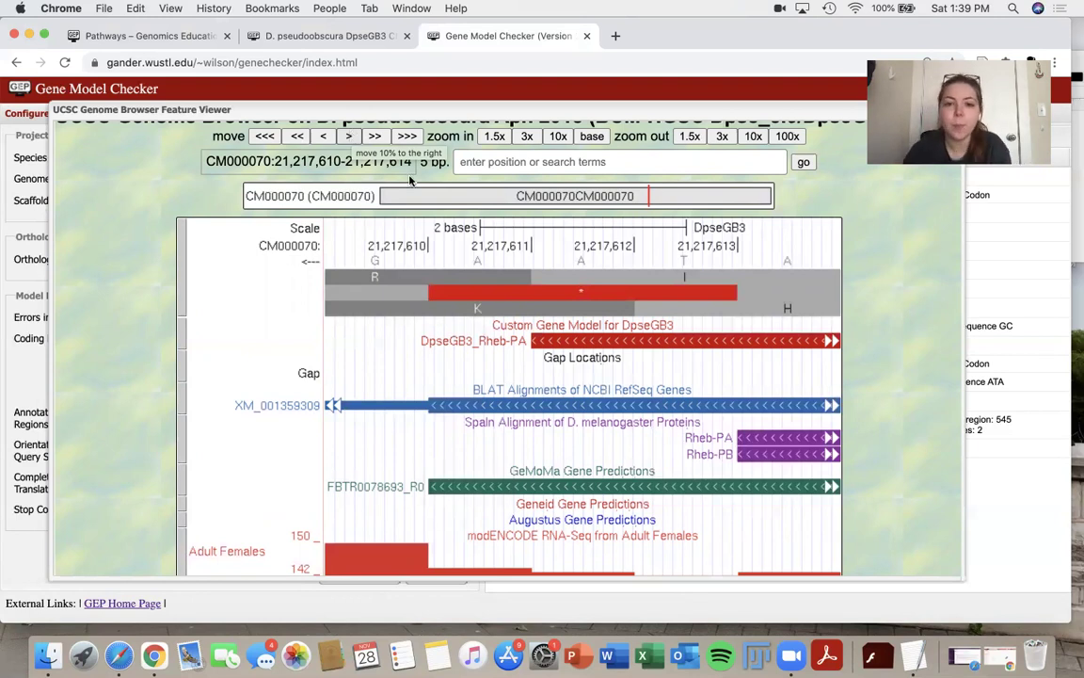
Step: Step the feature viewer right to CM000070:21,217,612–21,217,615 and screenshot the Rheb-PA model's end
{"action": "left_click", "coordinate": [349, 137]}
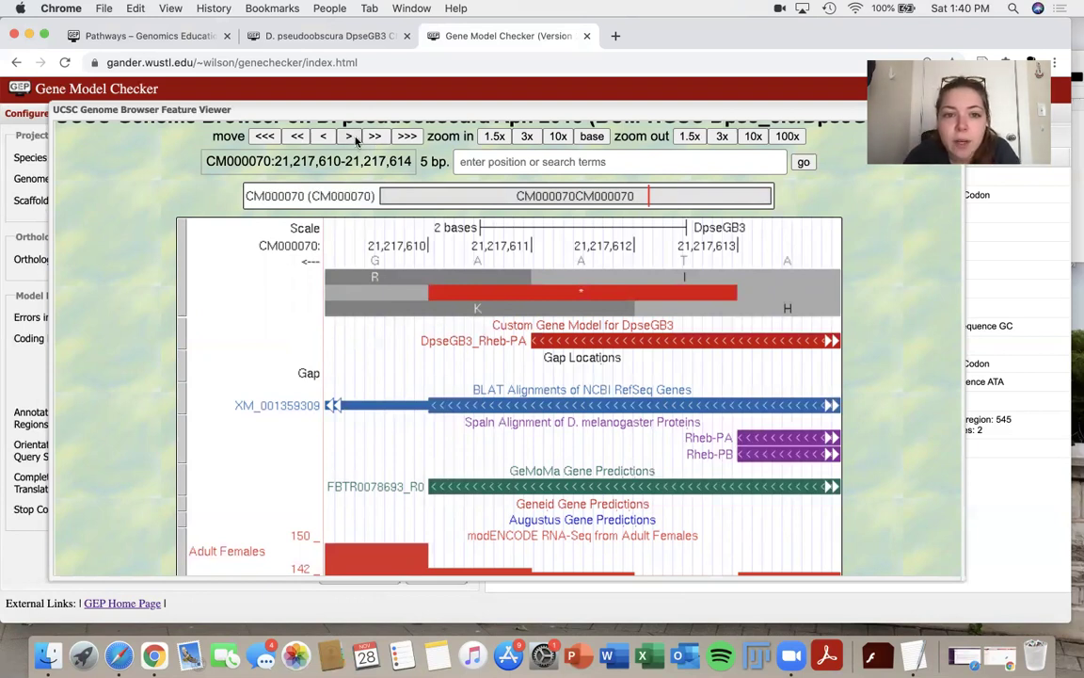
{"action": "left_click", "coordinate": [356, 139]}
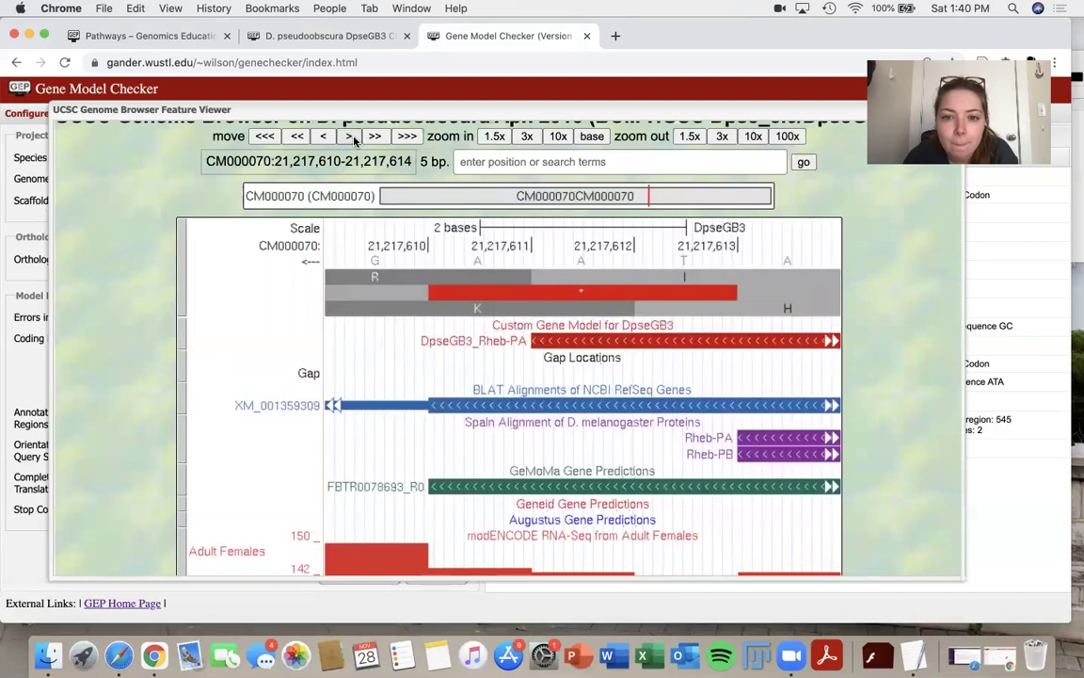
{"action": "left_click", "coordinate": [355, 139]}
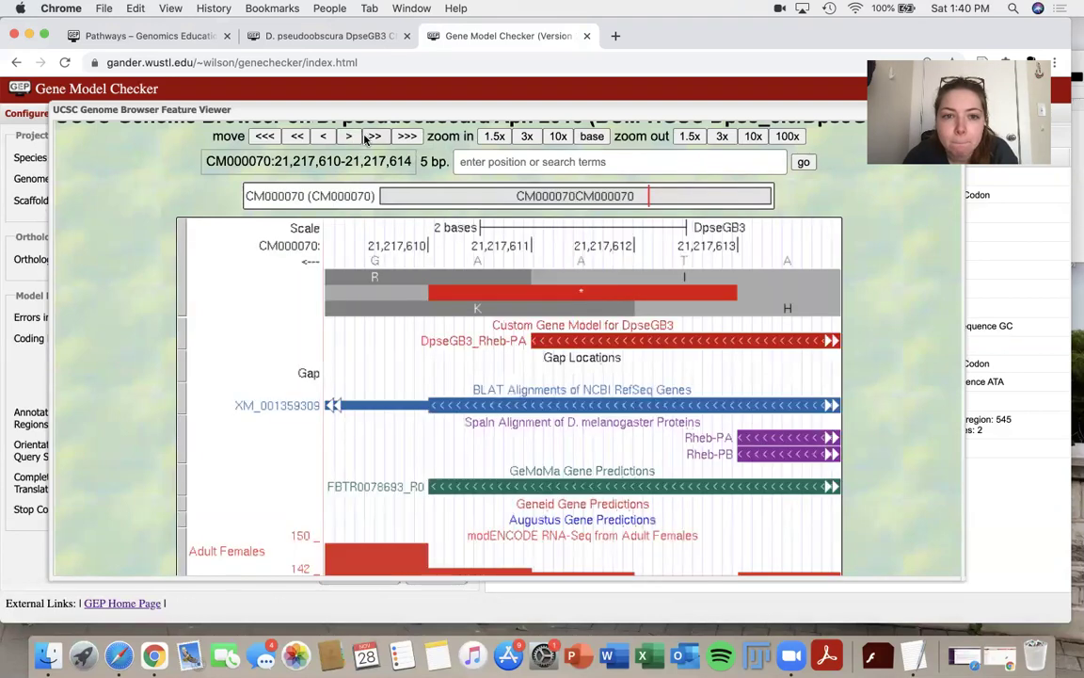
{"action": "left_click", "coordinate": [371, 138]}
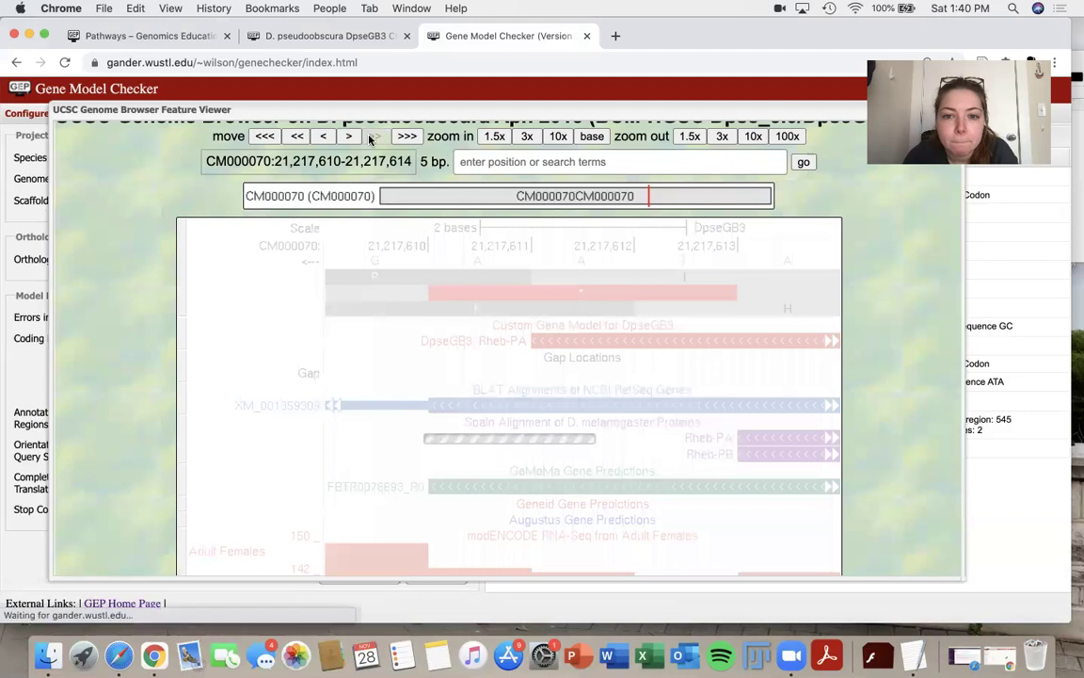
{"action": "scroll", "coordinate": [498, 373], "scroll_direction": "down", "scroll_amount": 3}
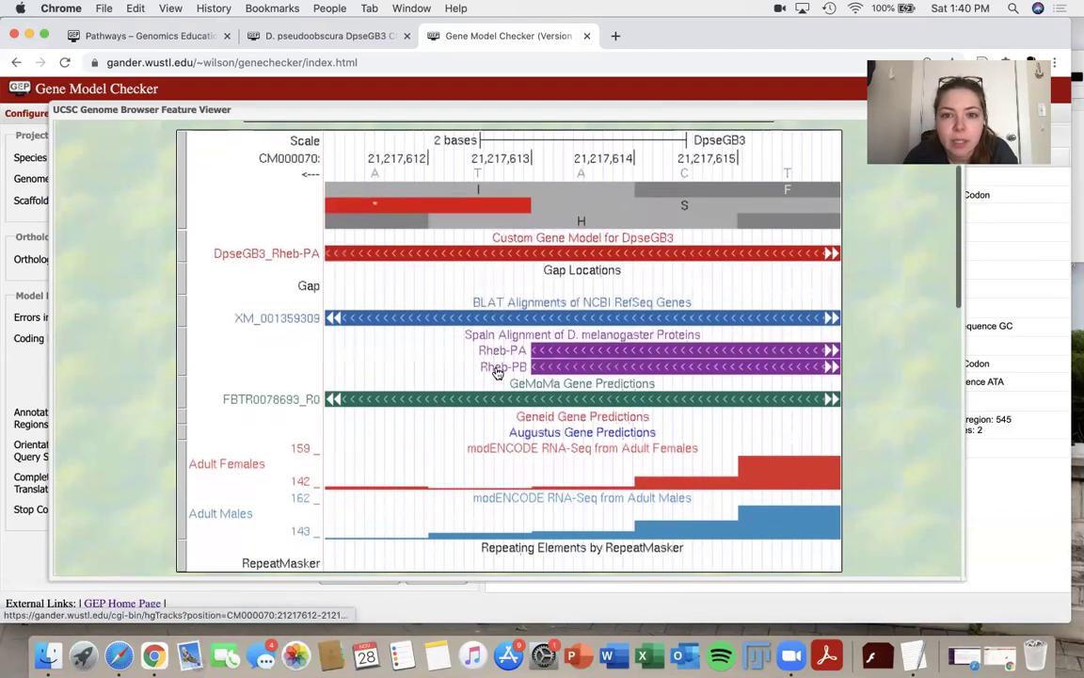
{"action": "scroll", "coordinate": [498, 373], "scroll_direction": "up", "scroll_amount": 1}
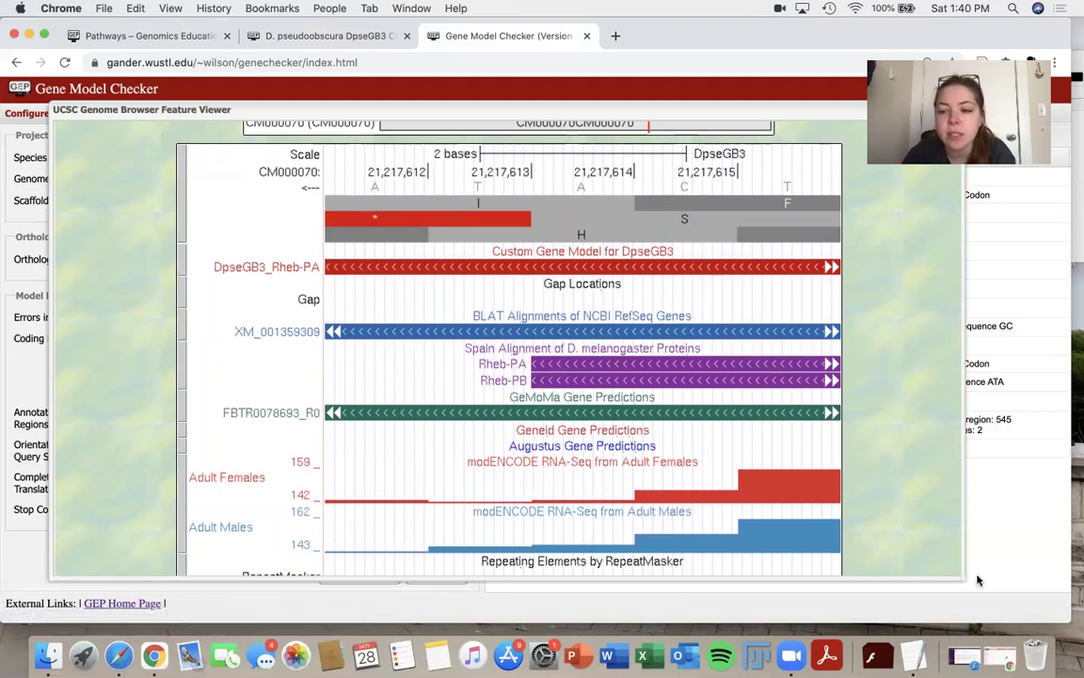
{"action": "key", "text": "super+shift+5"}
{"action": "key", "text": "Return"}
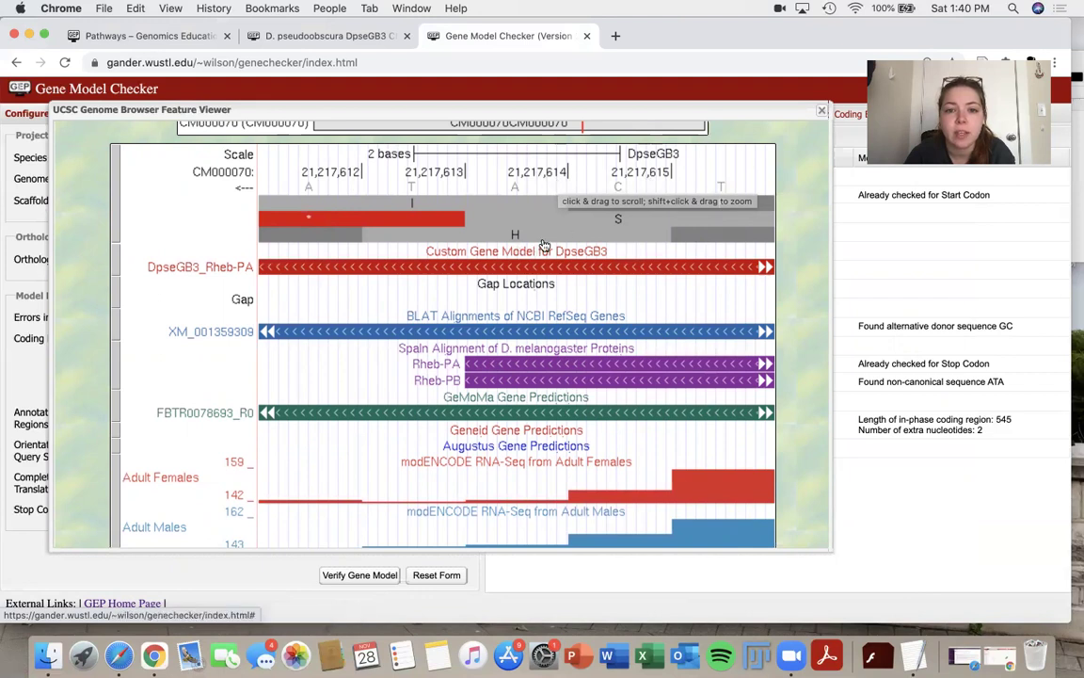
{"action": "left_click", "coordinate": [739, 100]}
{"action": "left_click", "coordinate": [405, 350]}
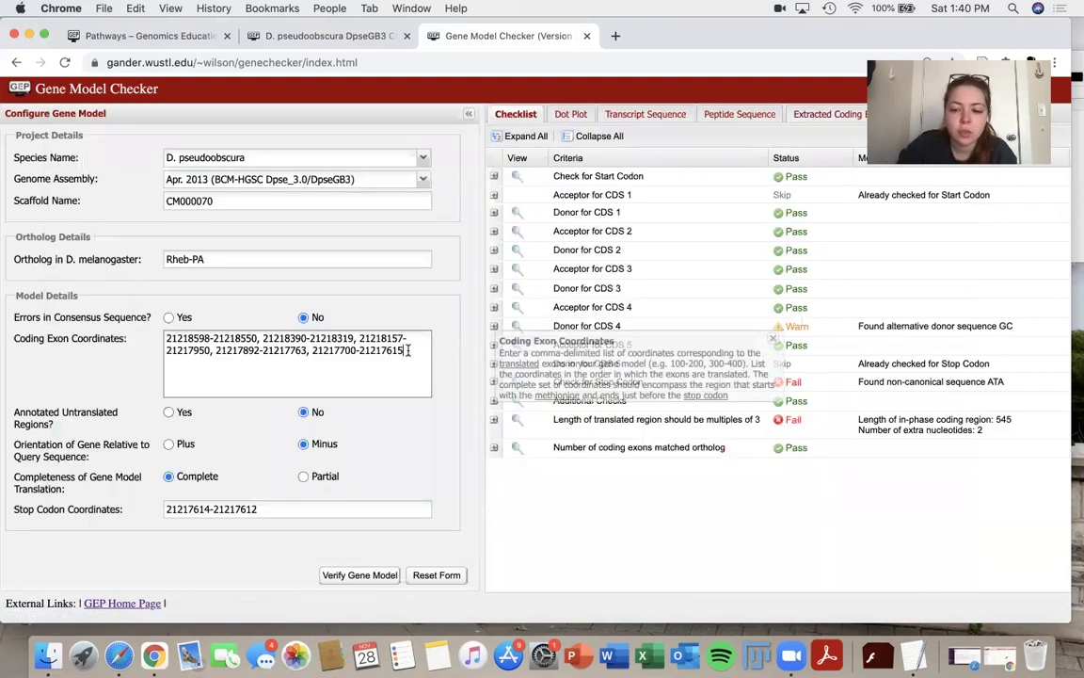
{"action": "key", "text": "BackSpace"}
{"action": "type", "text": "4"}
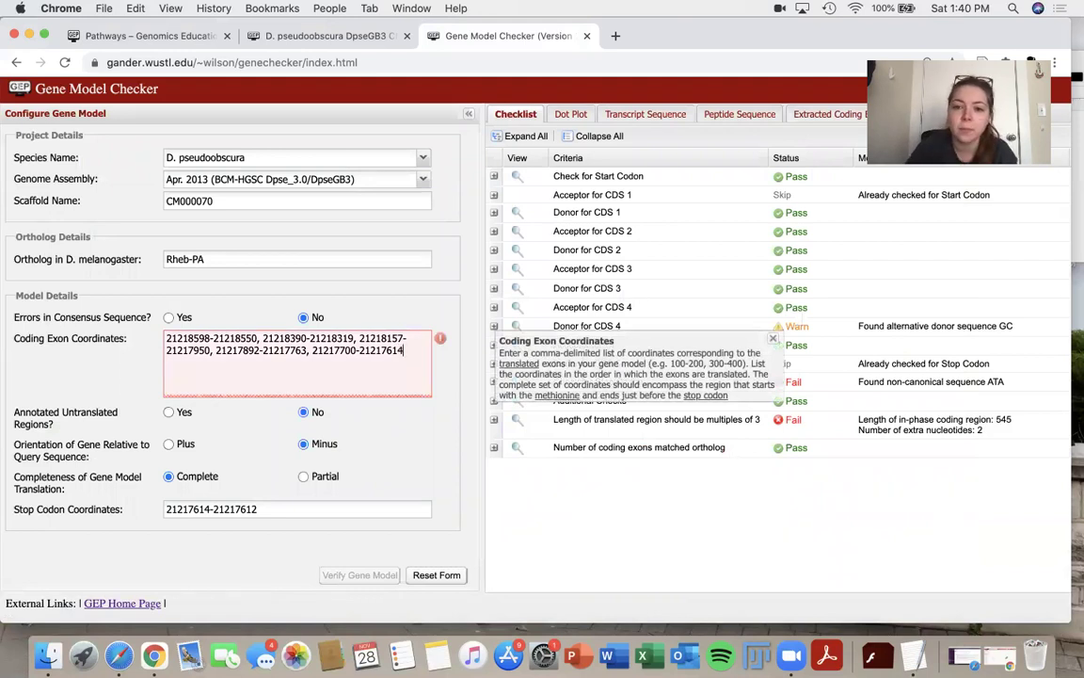
{"action": "left_click", "coordinate": [288, 508]}
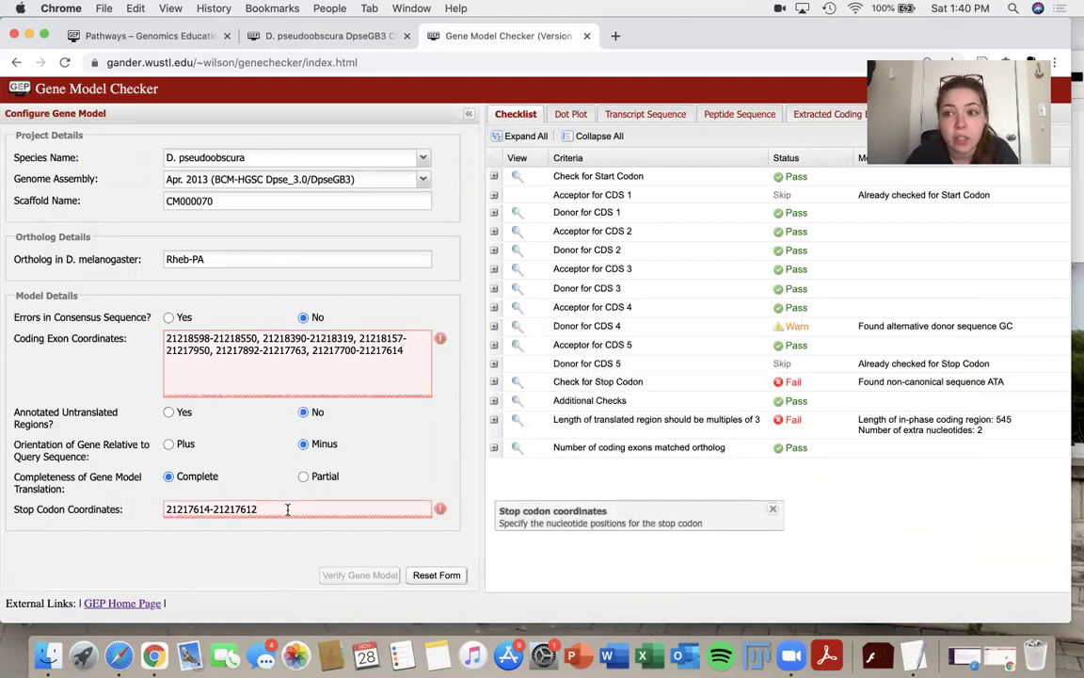
{"action": "left_click", "coordinate": [208, 508]}
{"action": "key", "text": "BackSpace"}
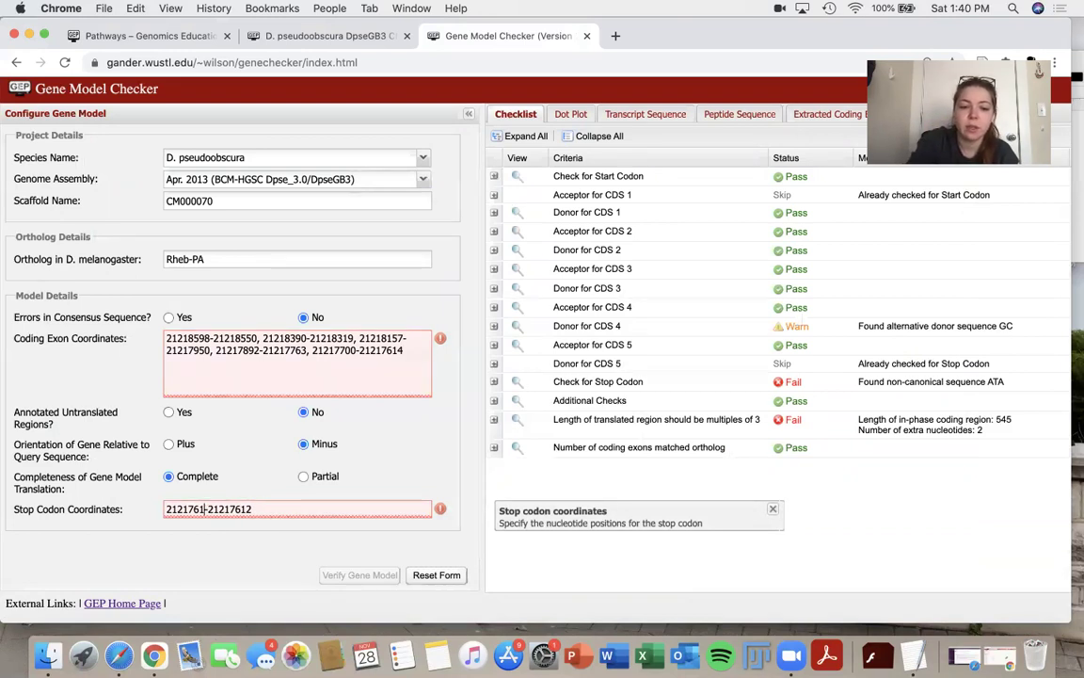
{"action": "type", "text": "3-2"}
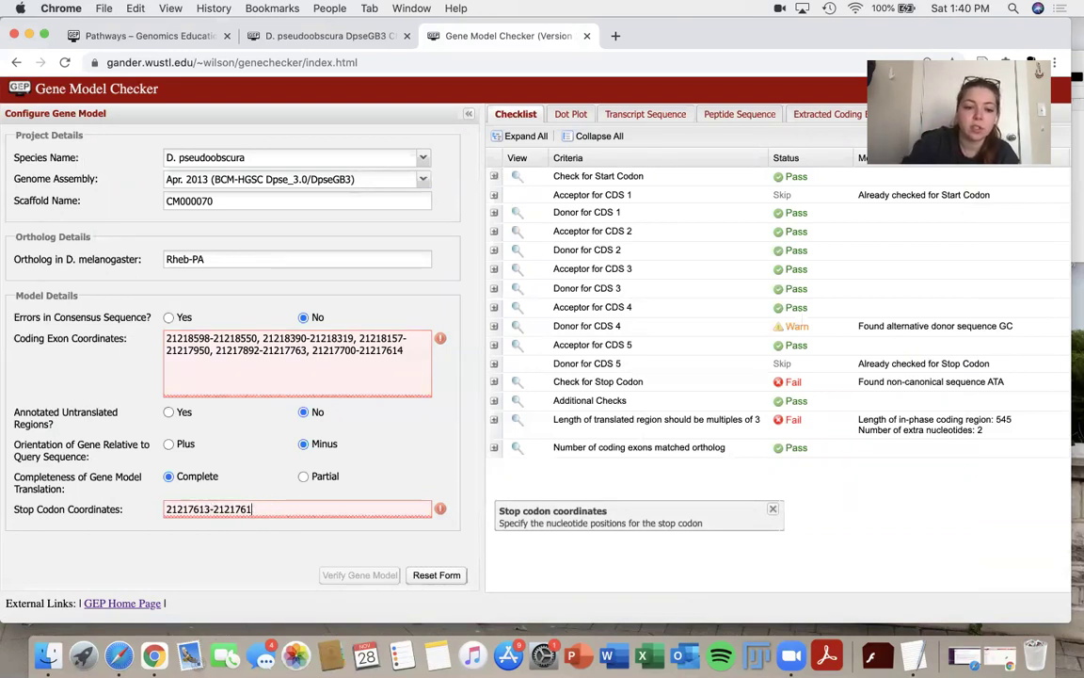
{"action": "type", "text": "1"}
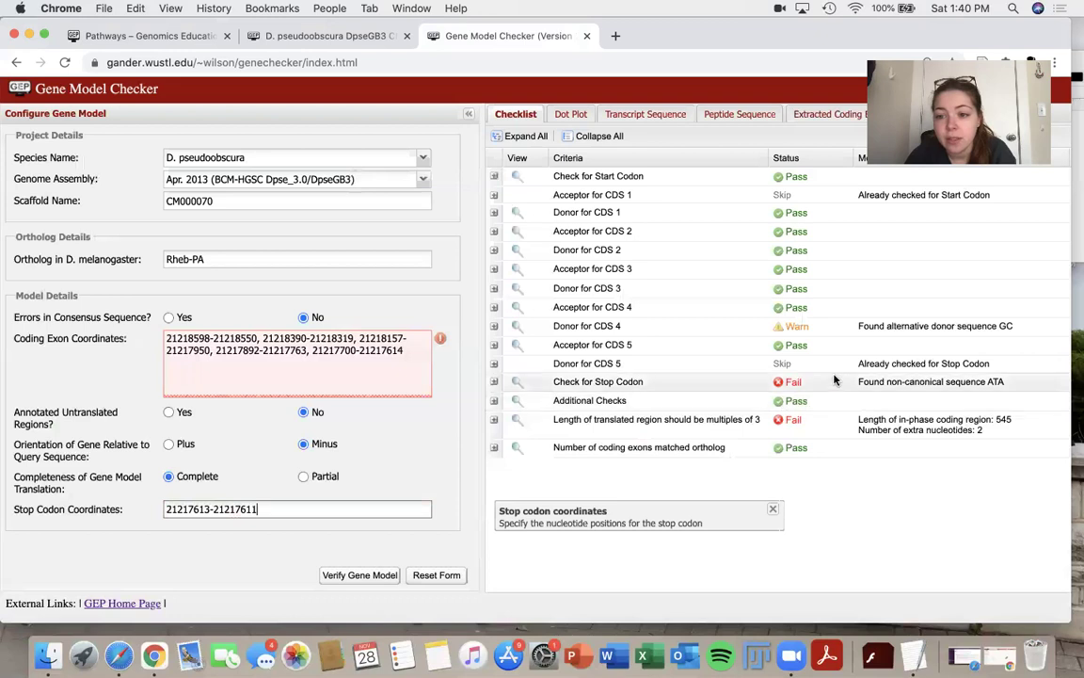
{"action": "left_click", "coordinate": [376, 575]}
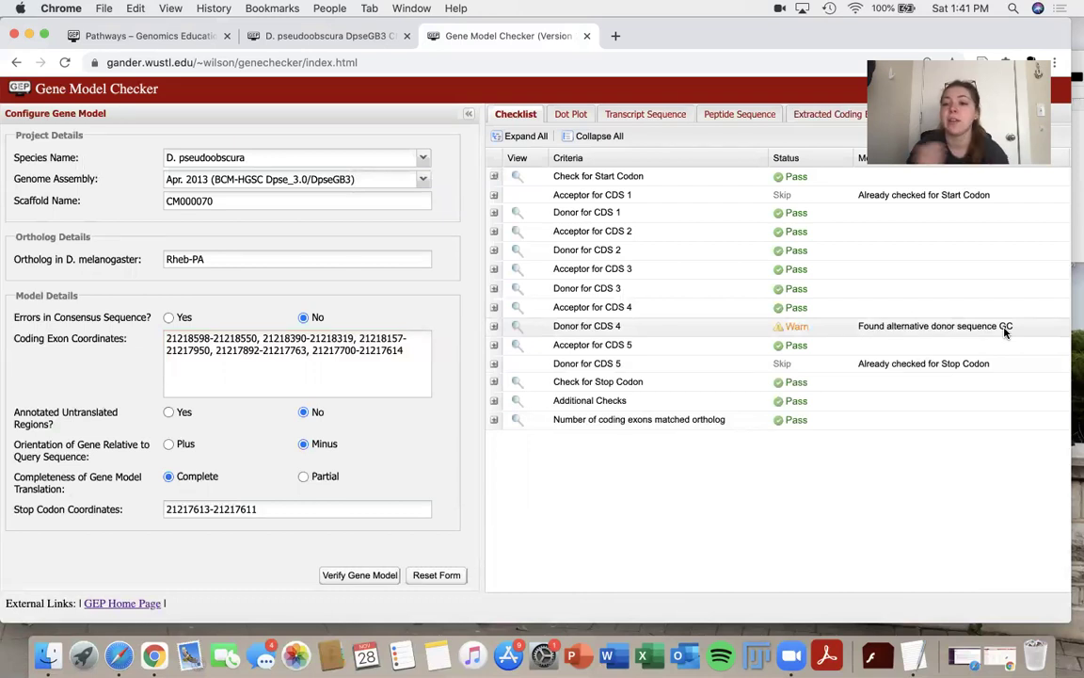
{"action": "left_click", "coordinate": [517, 330]}
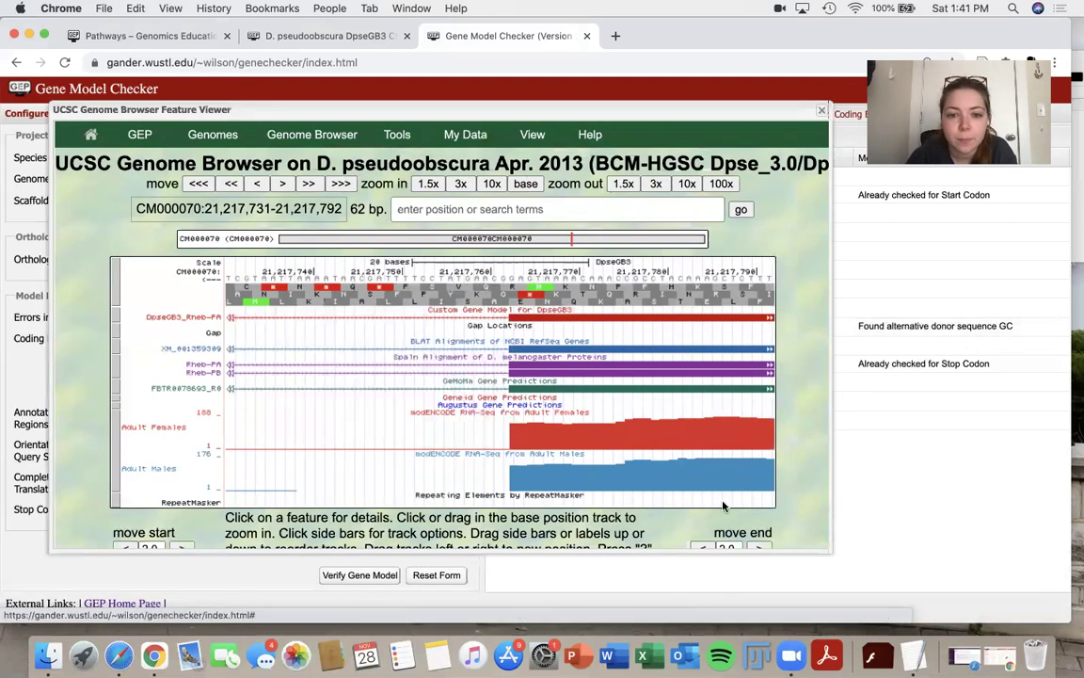
{"action": "left_click_drag", "start_coordinate": [822, 550], "coordinate": [928, 588]}
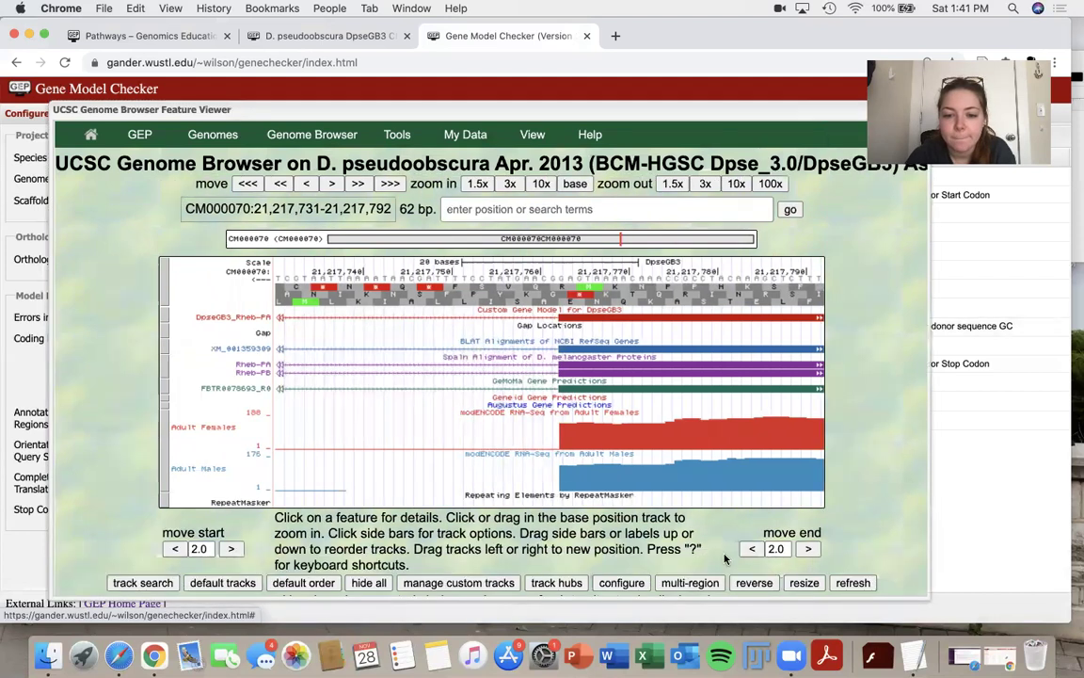
{"action": "left_click", "coordinate": [638, 585]}
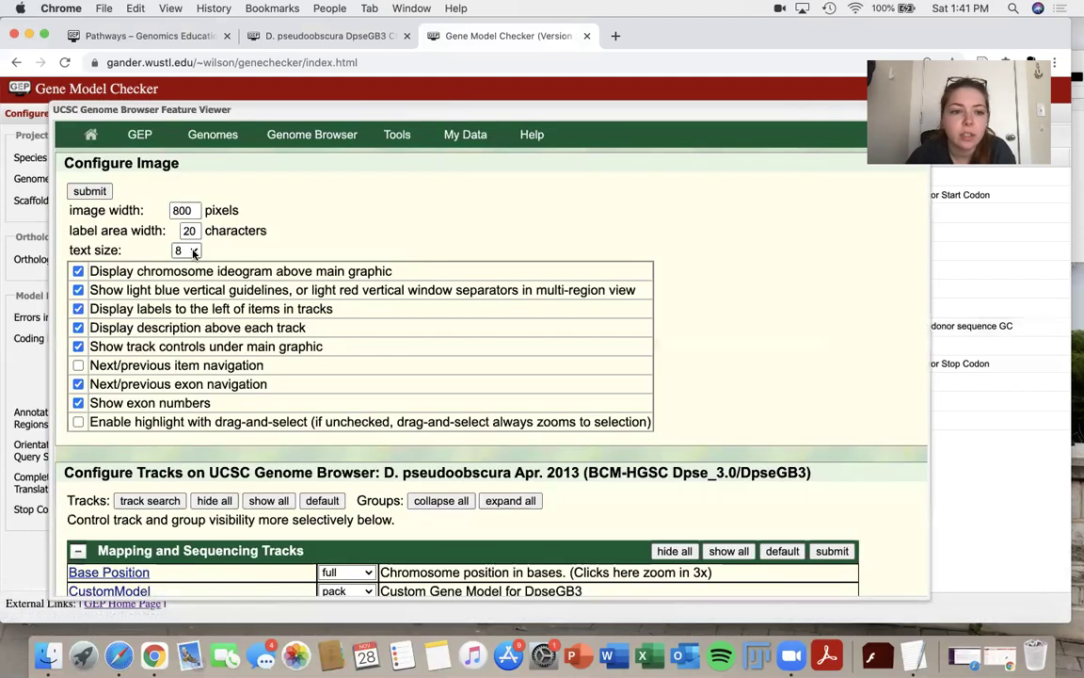
{"action": "left_click", "coordinate": [183, 250]}
{"action": "left_click", "coordinate": [188, 278]}
{"action": "left_click", "coordinate": [91, 191]}
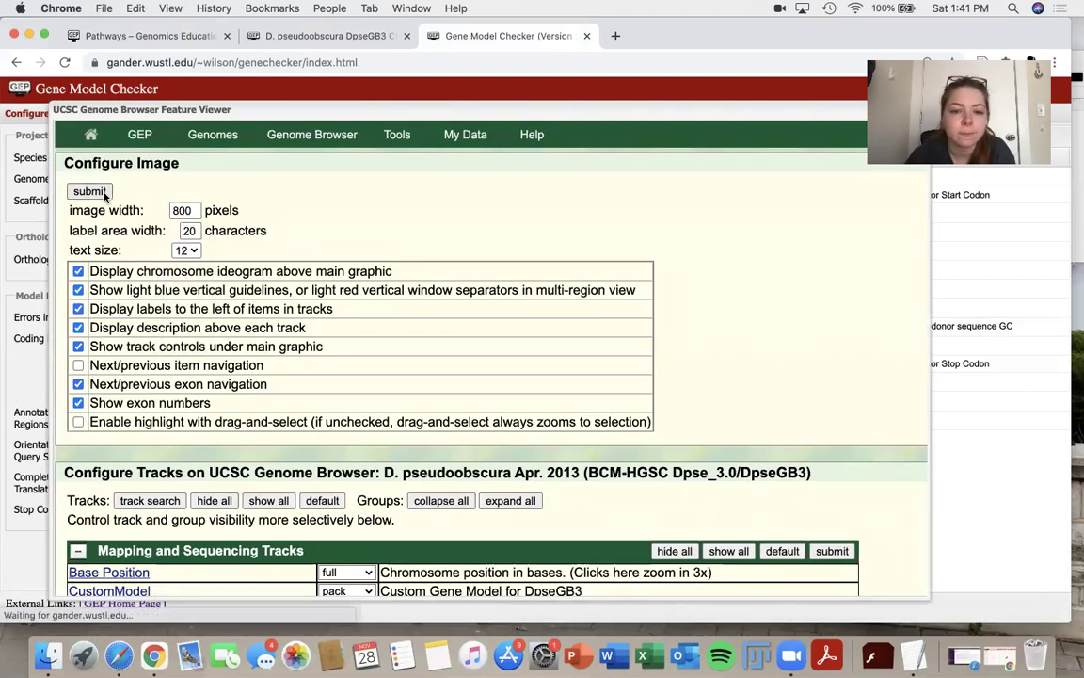
{"action": "scroll", "coordinate": [423, 320], "scroll_direction": "down", "scroll_amount": 1}
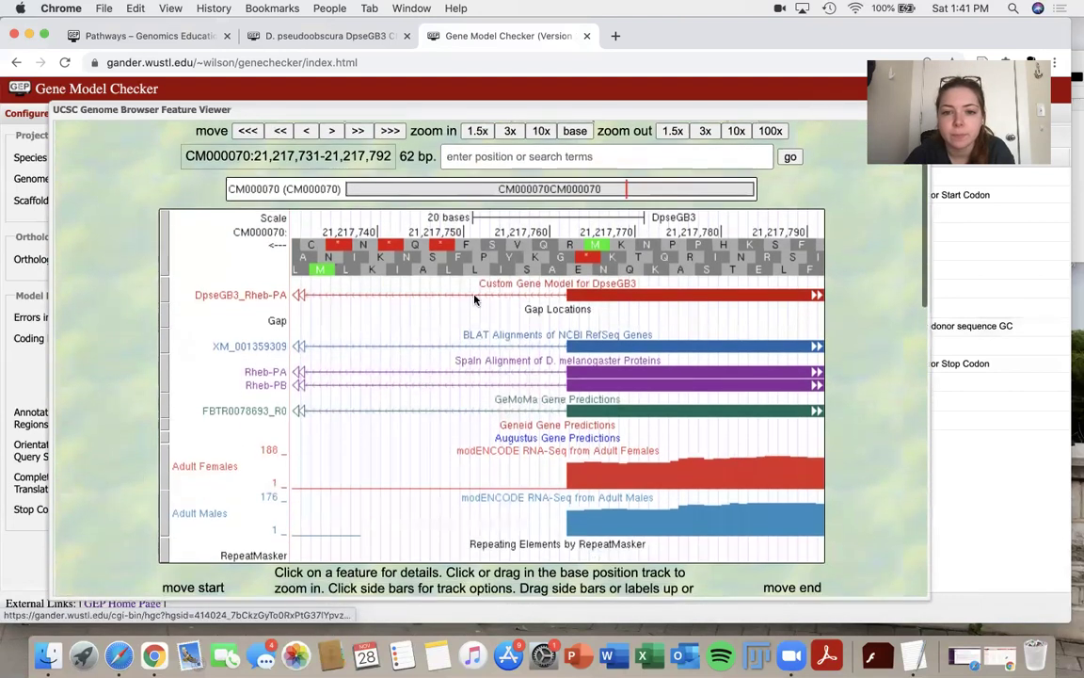
{"action": "scroll", "coordinate": [516, 431], "scroll_direction": "down", "scroll_amount": 1}
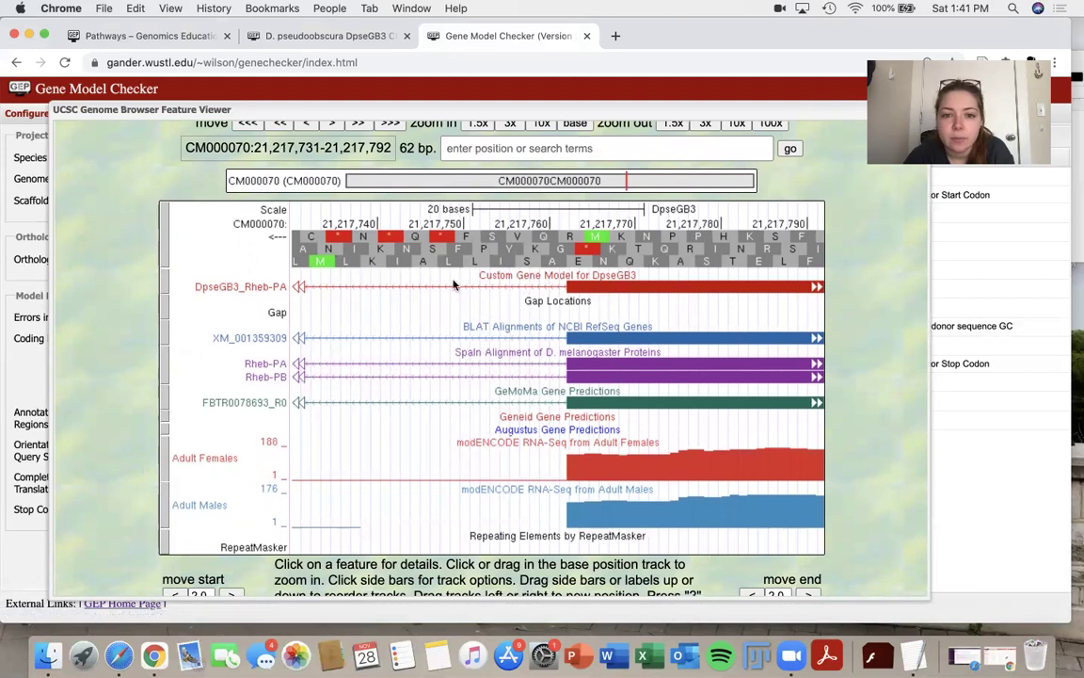
{"action": "left_click_drag", "start_coordinate": [455, 230], "coordinate": [725, 377]}
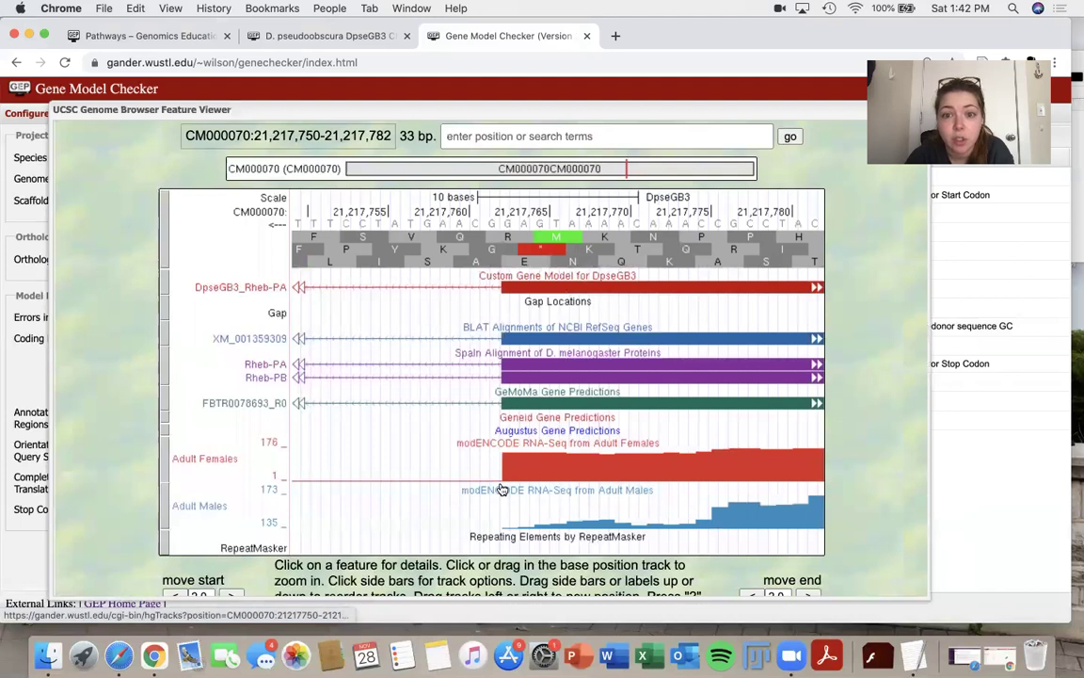
{"action": "left_click_drag", "start_coordinate": [387, 200], "coordinate": [717, 407]}
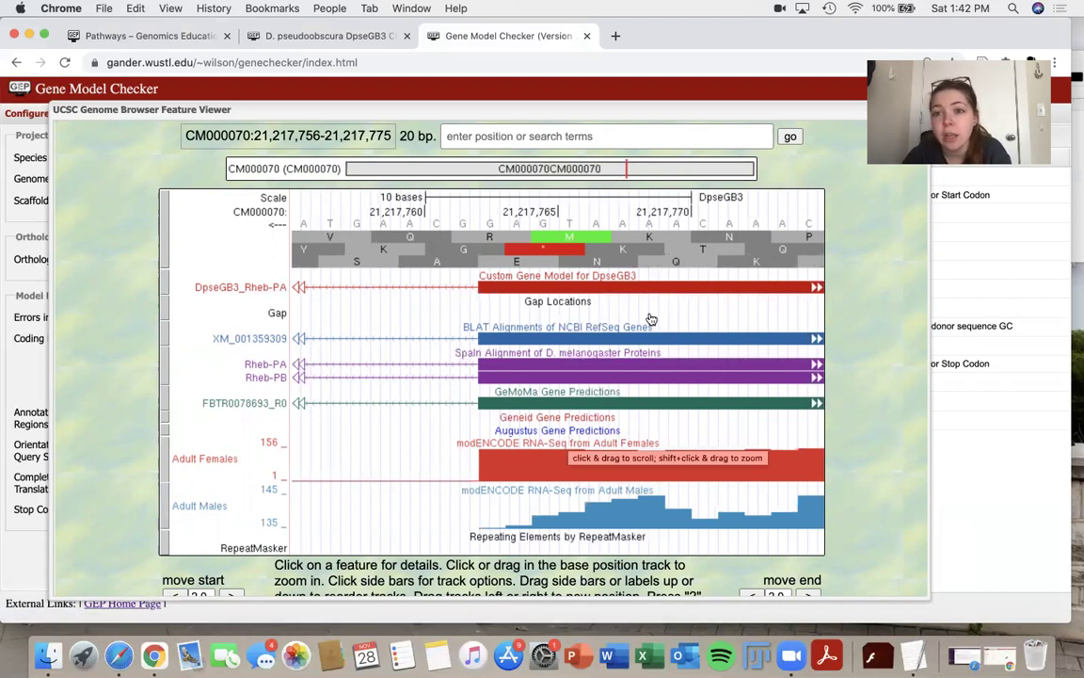
{"action": "left_click_drag", "start_coordinate": [927, 598], "coordinate": [819, 597]}
{"action": "left_click", "coordinate": [812, 114]}
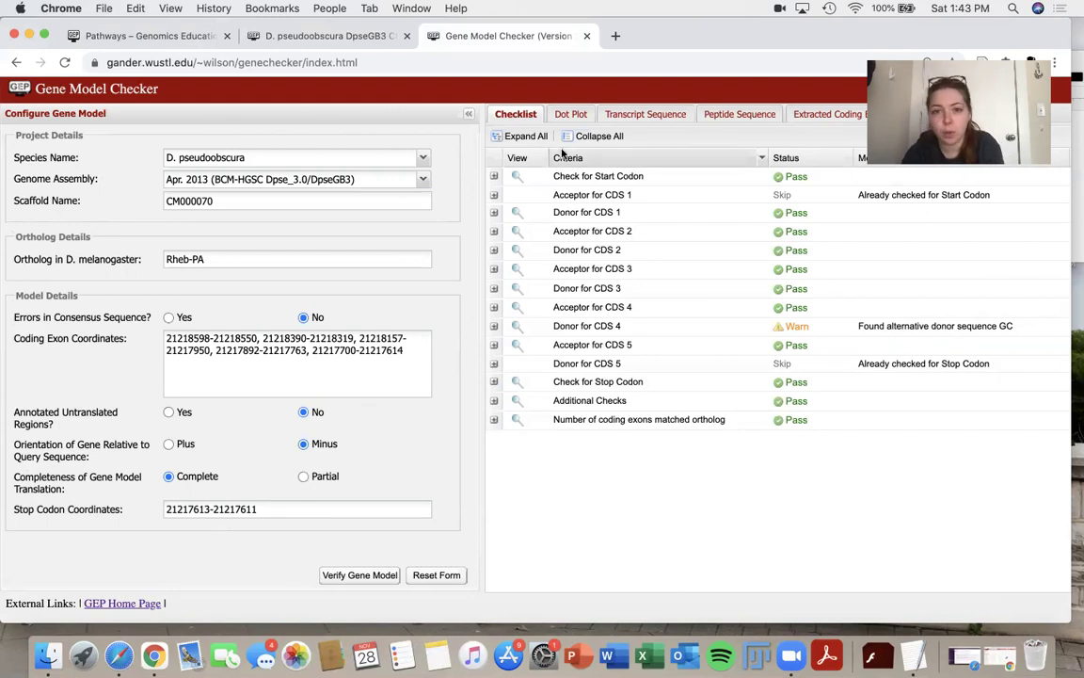
Step: Show the dot plot against the Dmel ortholog and save the image
{"action": "left_click", "coordinate": [568, 114]}
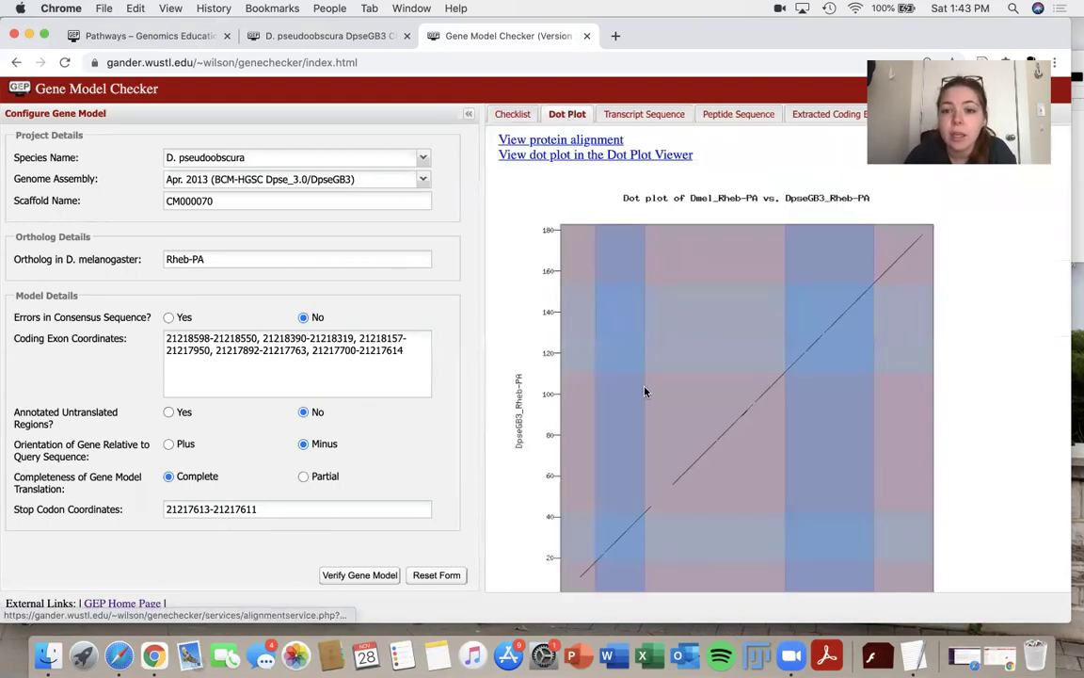
{"action": "right_click", "coordinate": [716, 420]}
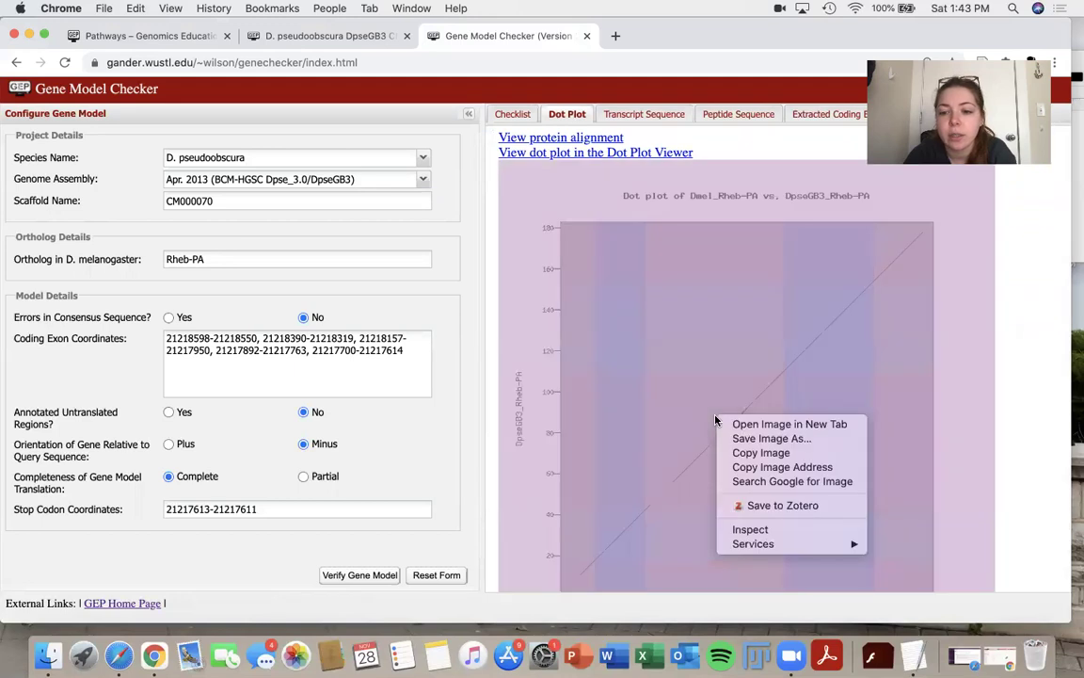
{"action": "mouse_move", "coordinate": [767, 551]}
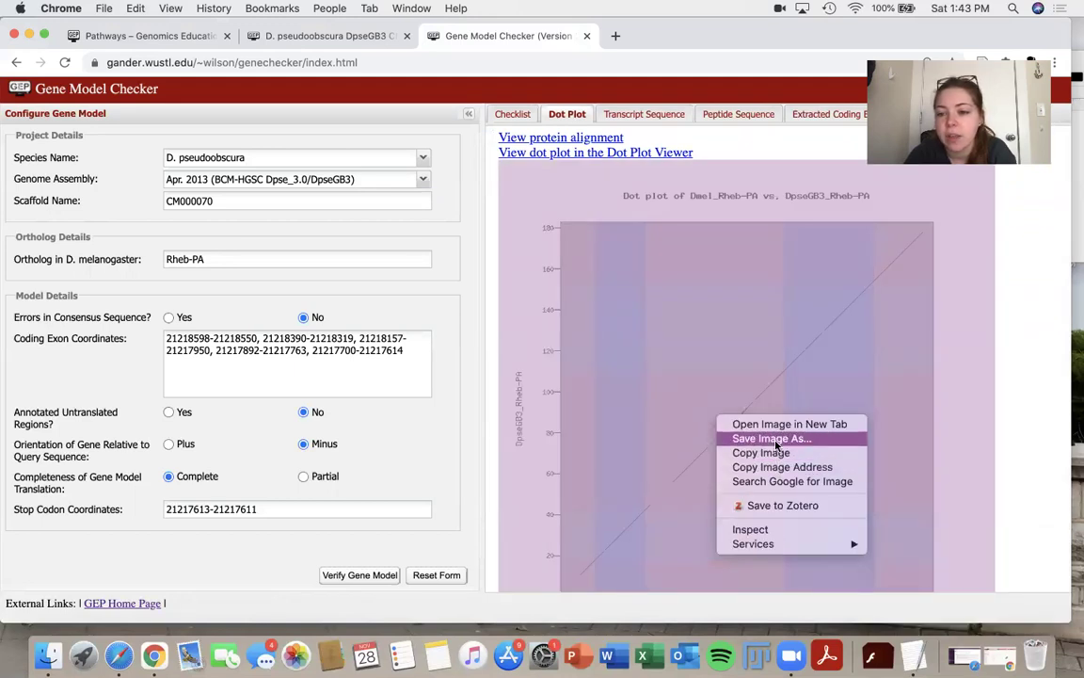
{"action": "left_click", "coordinate": [1025, 306]}
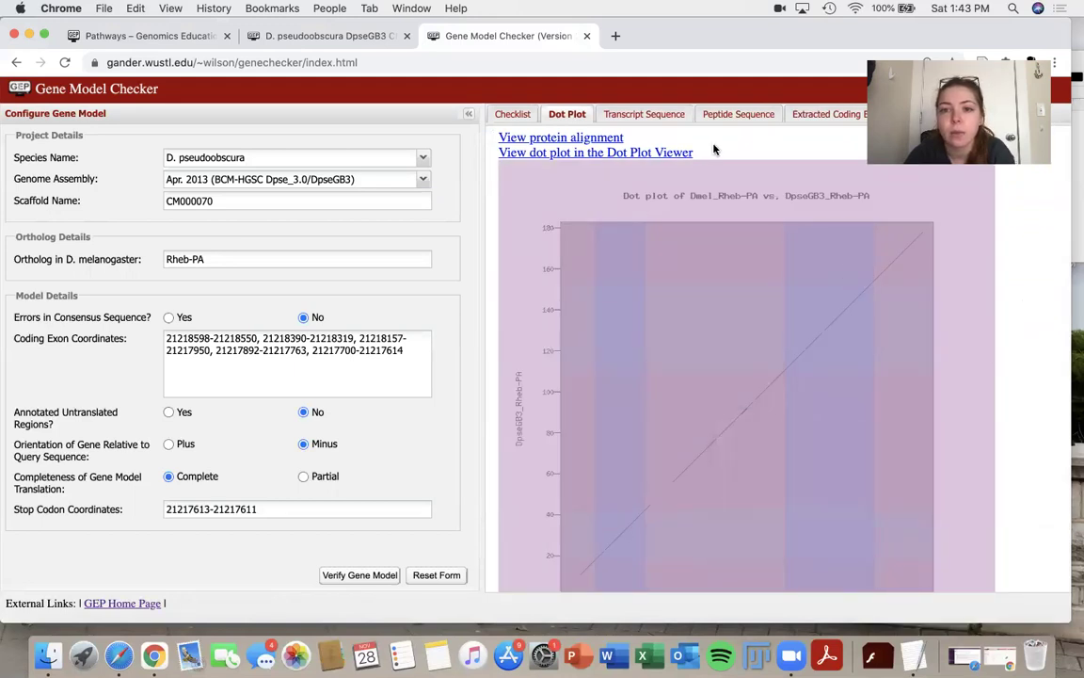
{"action": "scroll", "coordinate": [649, 215], "scroll_direction": "down", "scroll_amount": 1}
{"action": "scroll", "coordinate": [581, 151], "scroll_direction": "up", "scroll_amount": 2}
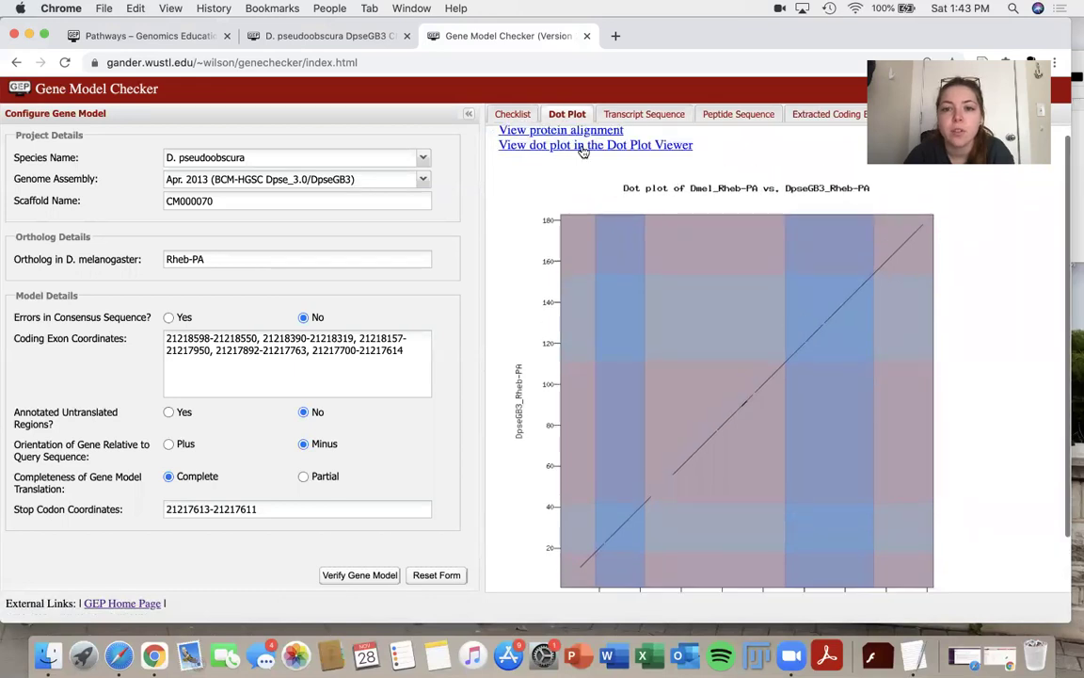
Step: Review the protein alignment and the GFF, transcript and peptide download files, then return to the Checklist
{"action": "left_click", "coordinate": [581, 141]}
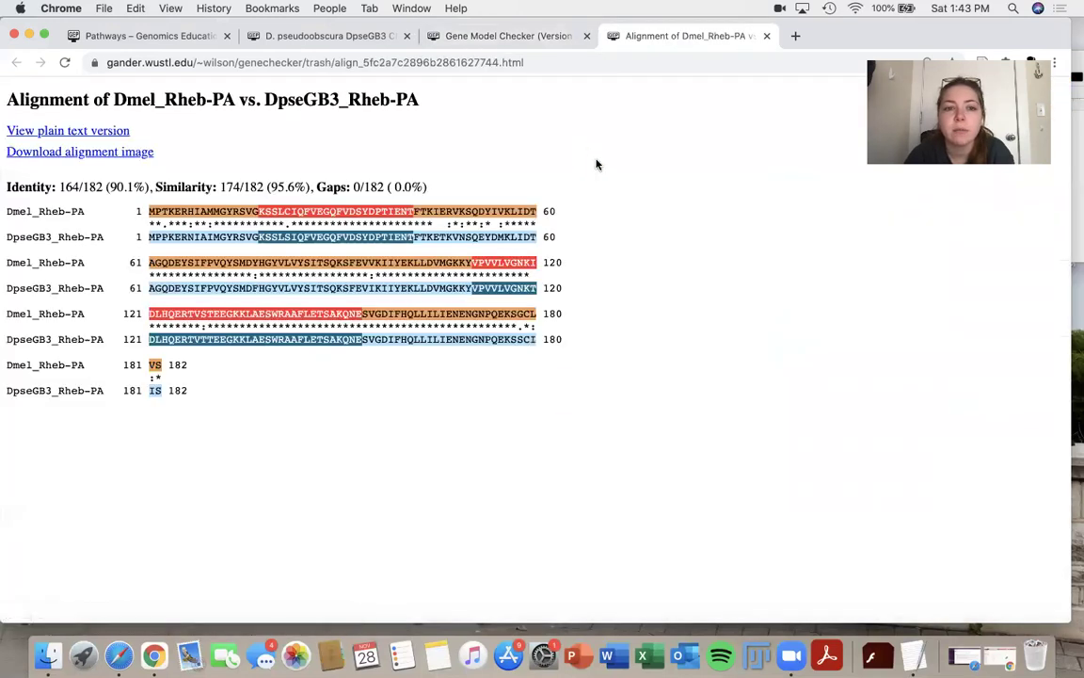
{"action": "right_click", "coordinate": [314, 359]}
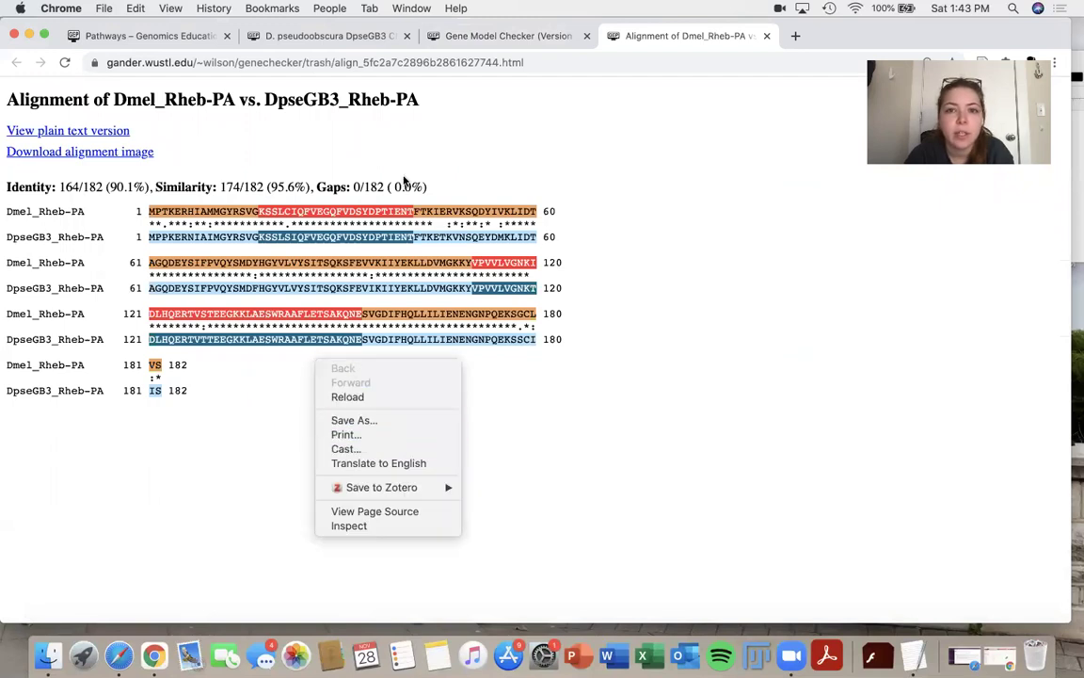
{"action": "left_click", "coordinate": [766, 39]}
{"action": "left_click", "coordinate": [767, 37]}
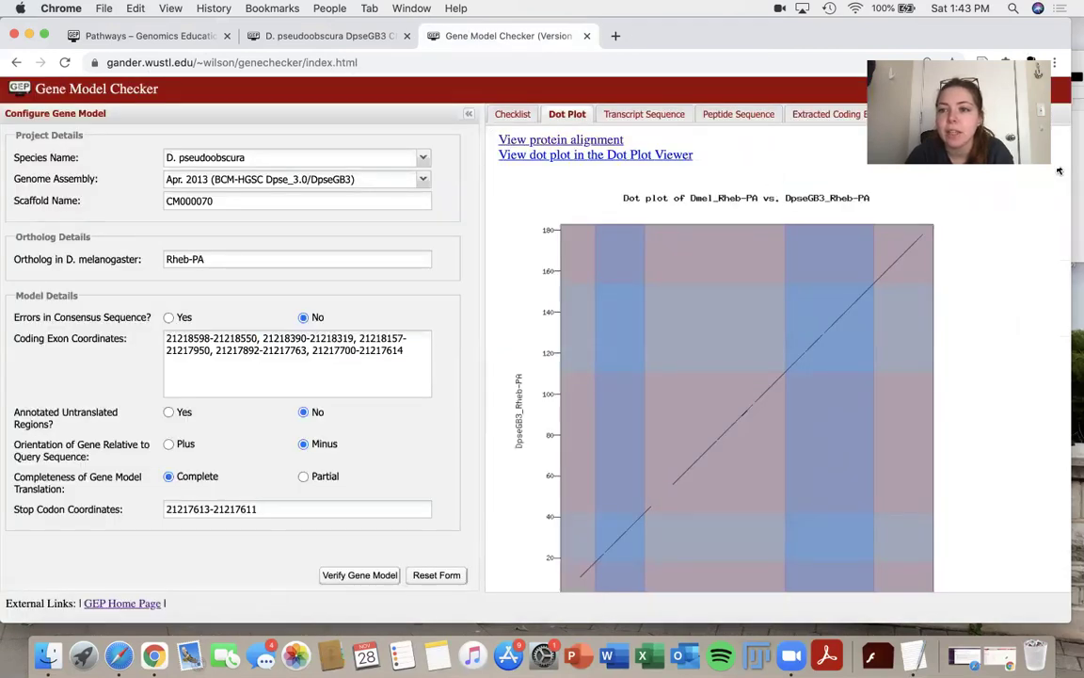
{"action": "left_click", "coordinate": [932, 114]}
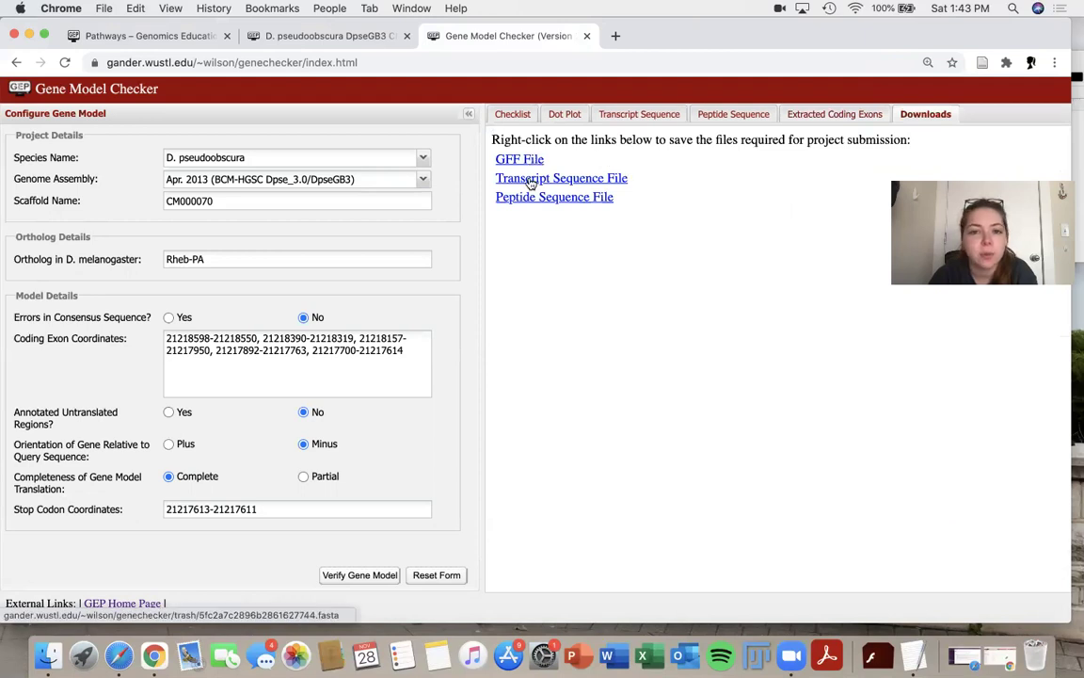
{"action": "left_click", "coordinate": [516, 115]}
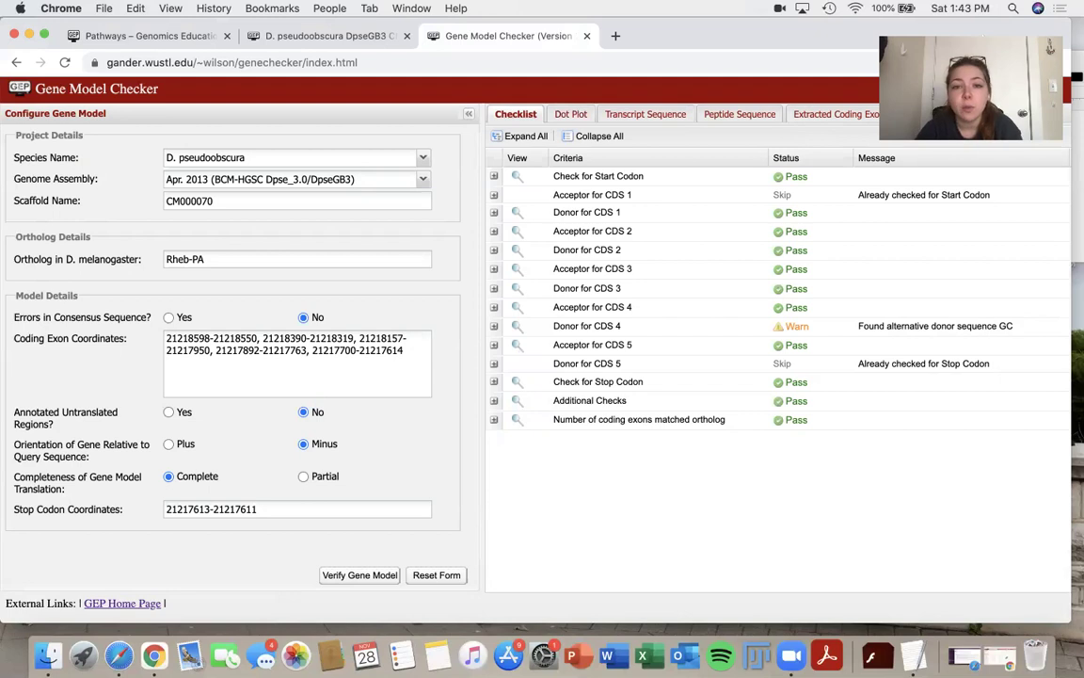
{"action": "left_click", "coordinate": [151, 37]}
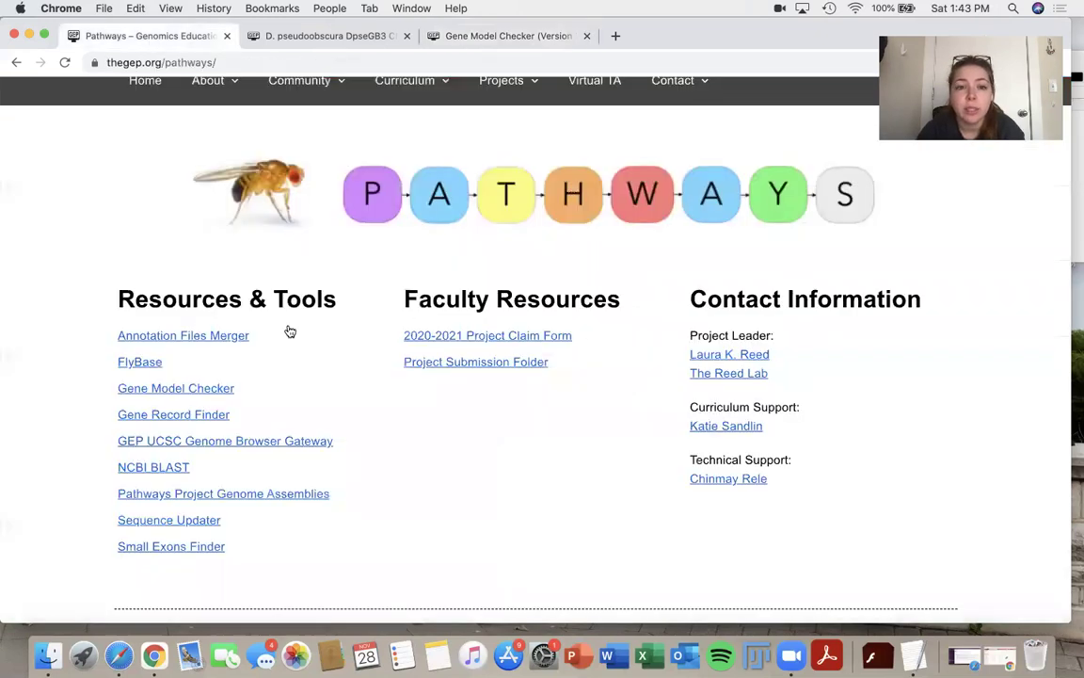
{"action": "scroll", "coordinate": [510, 242], "scroll_direction": "up", "scroll_amount": 2}
{"action": "mouse_move", "coordinate": [503, 181]}
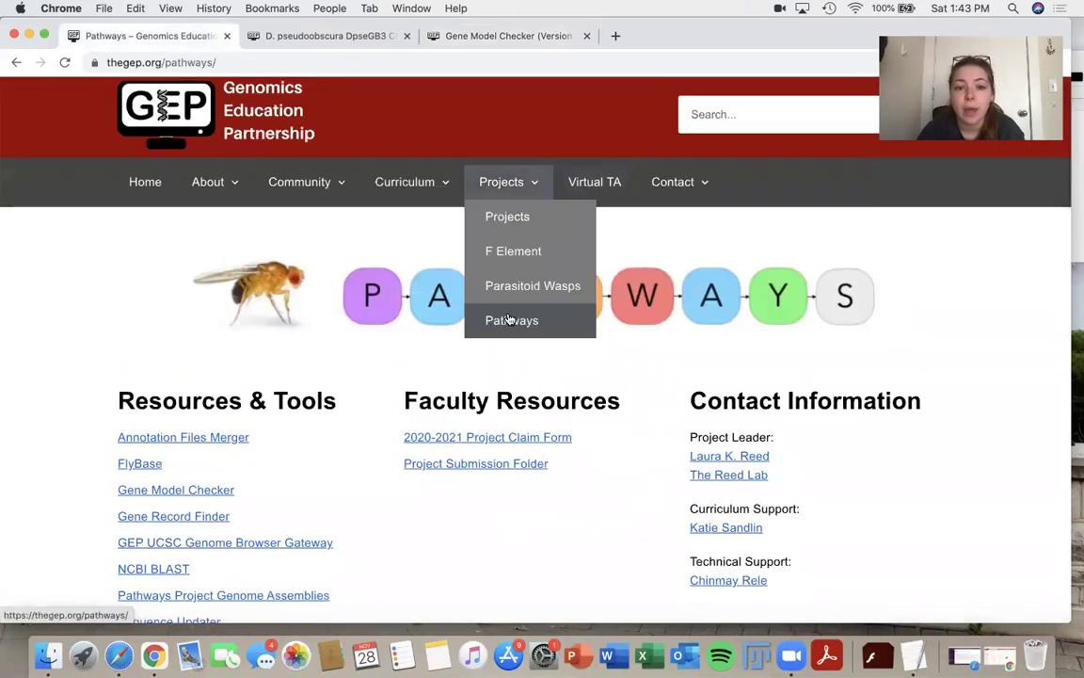
{"action": "scroll", "coordinate": [442, 377], "scroll_direction": "down", "scroll_amount": 2}
{"action": "scroll", "coordinate": [435, 386], "scroll_direction": "down", "scroll_amount": 1}
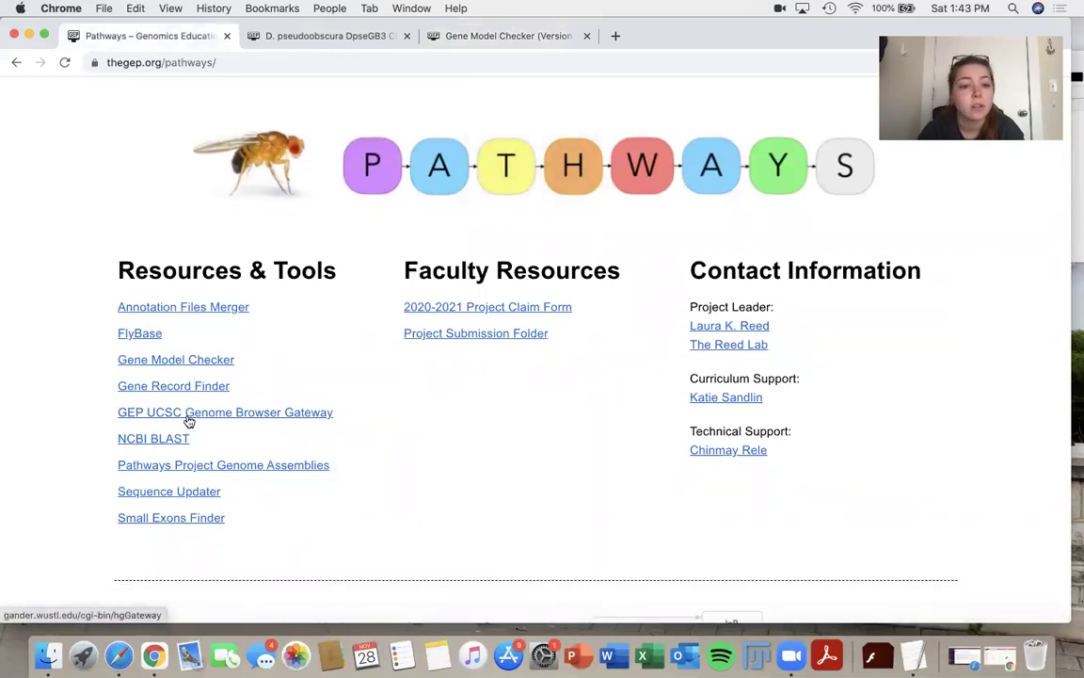
{"action": "left_click", "coordinate": [487, 38]}
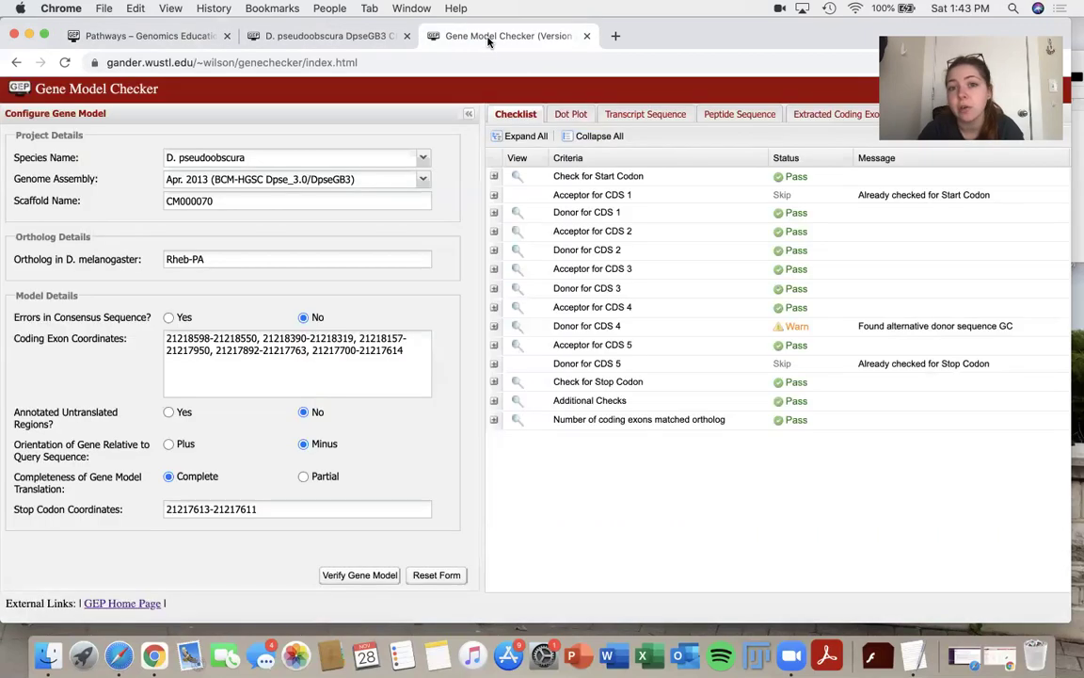
{"action": "left_click", "coordinate": [320, 36]}
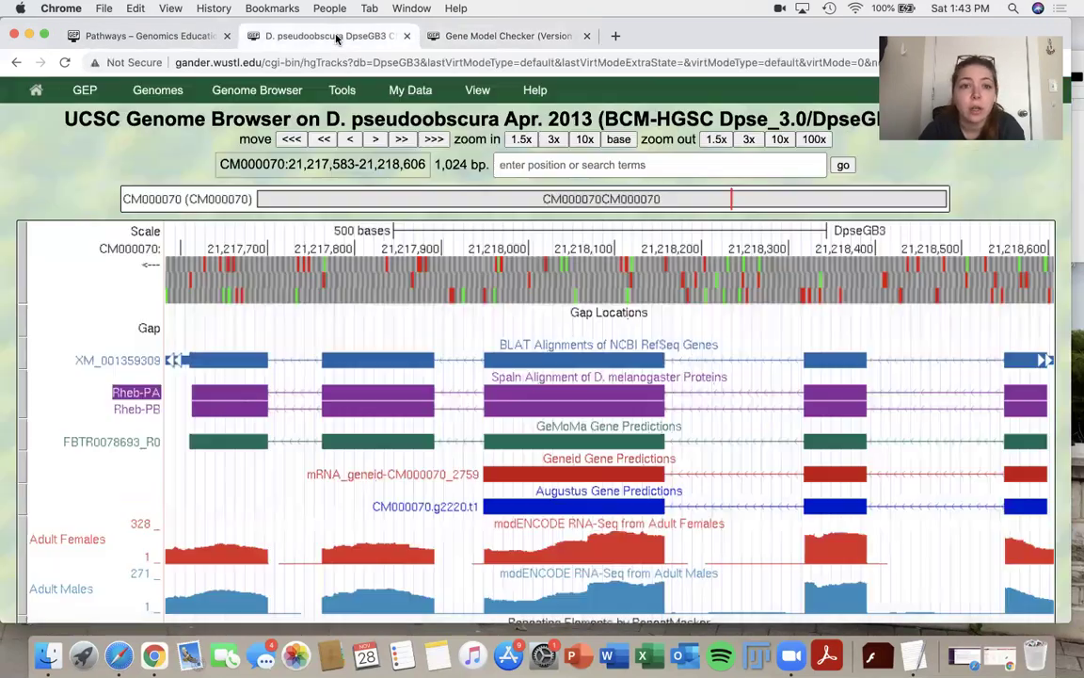
{"action": "left_click", "coordinate": [507, 38]}
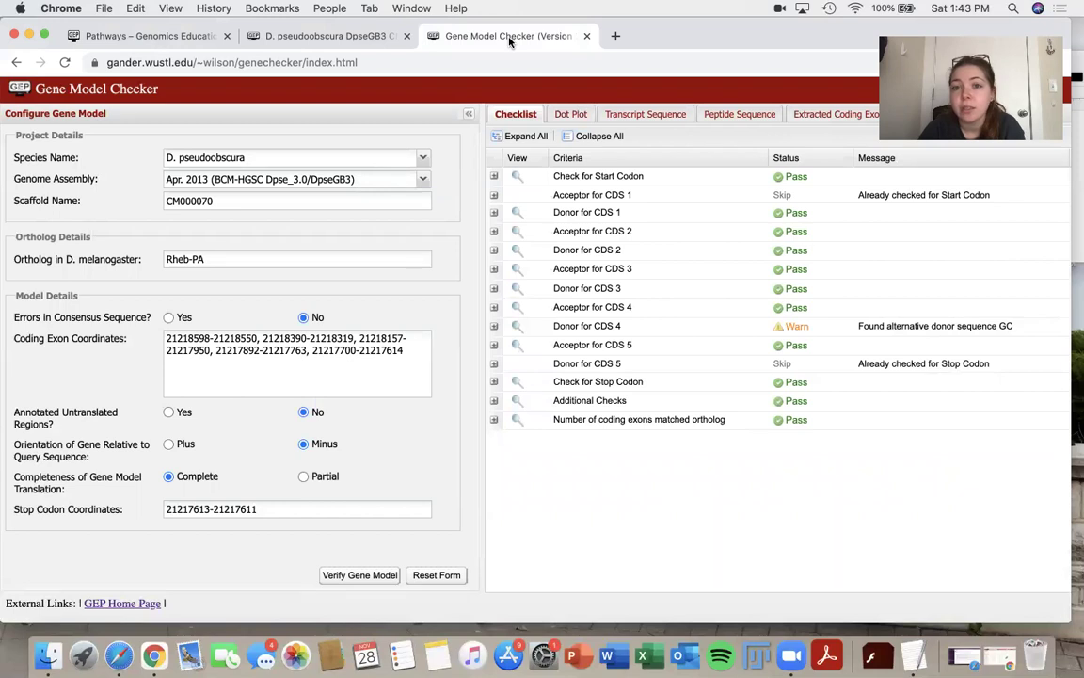